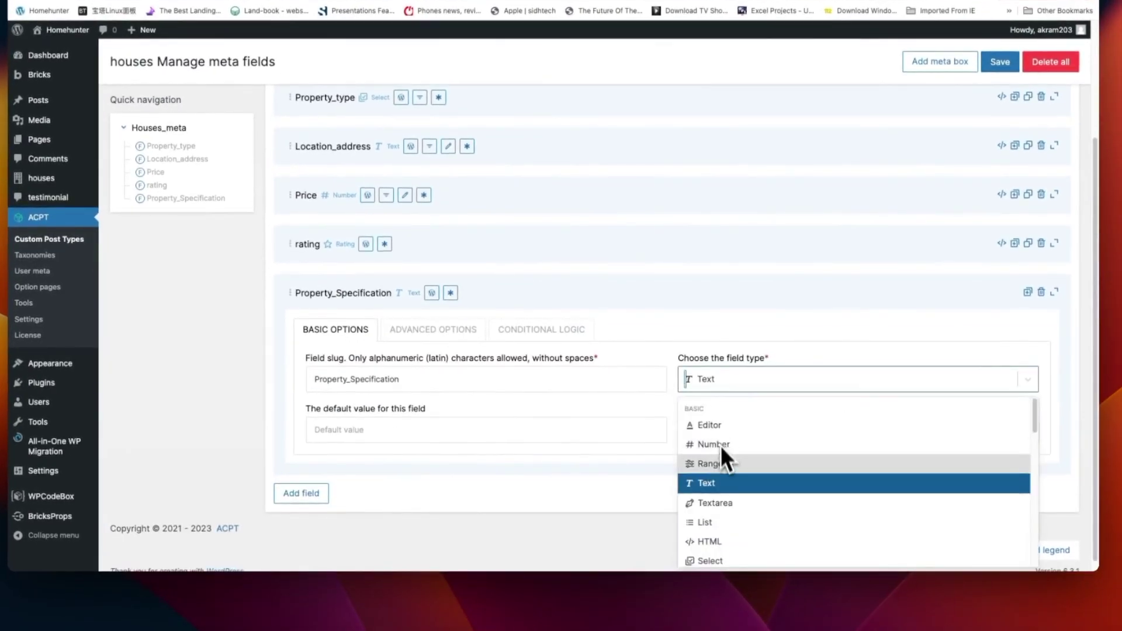
Step: Make Property_Specification a grouped repeater and add a Bedrooms Number sub-field
scroll(748, 491, down, 10)
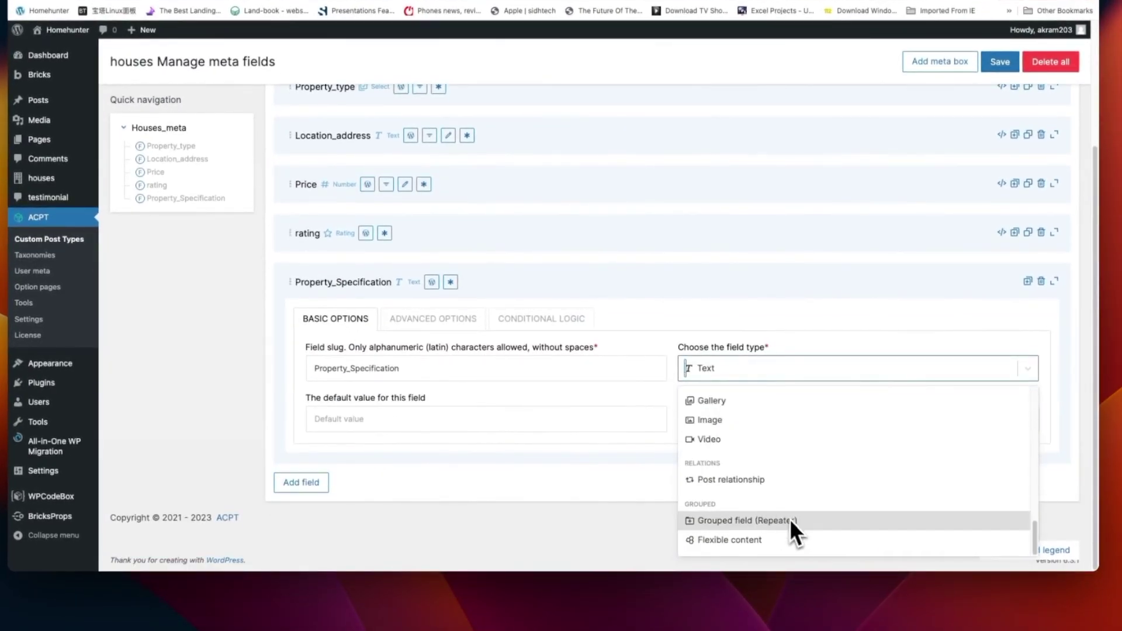
click(790, 519)
scroll(382, 432, down, 2)
click(347, 422)
scroll(403, 351, down, 3)
double_click(409, 304)
text(B)
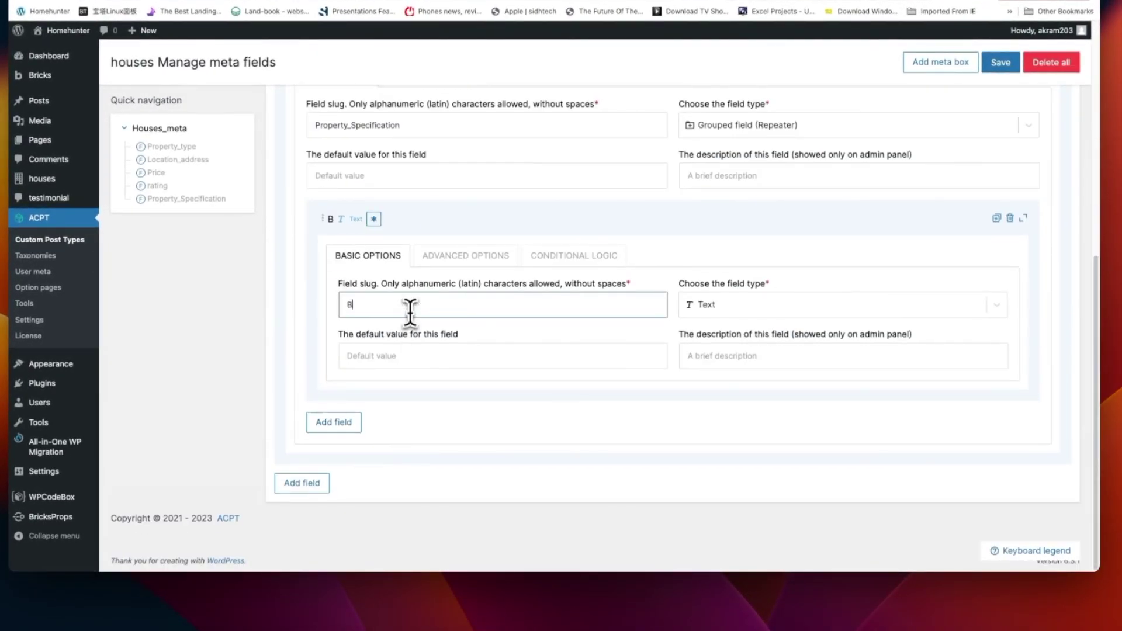
text(edrooms)
click(736, 304)
click(720, 369)
Step: Add a Bathrooms Number sub-field to the repeater
click(334, 422)
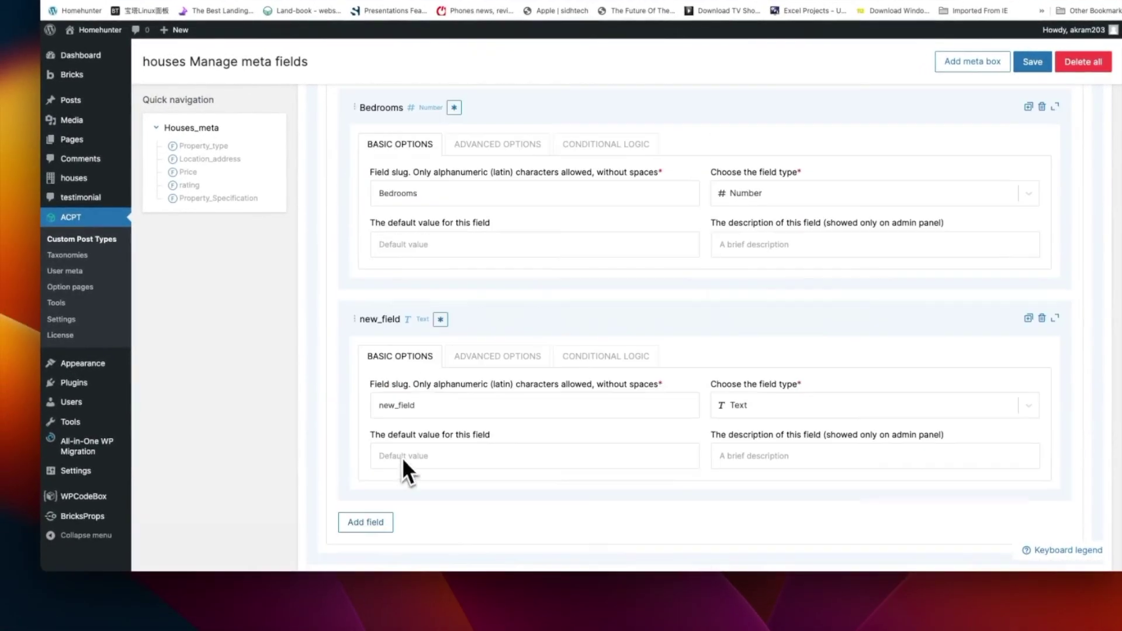
double_click(406, 404)
key(BackSpace)
text(Bathrooms)
click(736, 405)
click(720, 450)
Step: Add a Total_square Number sub-field labelled 'Total Square'
click(365, 496)
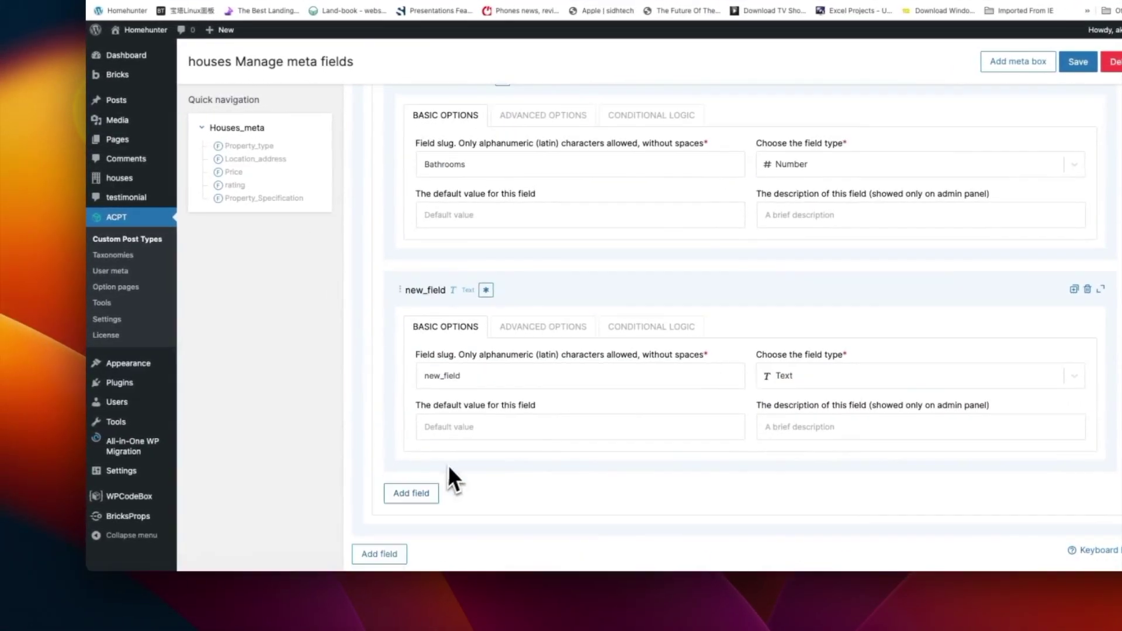
double_click(418, 361)
key(BackSpace)
text(Total_square)
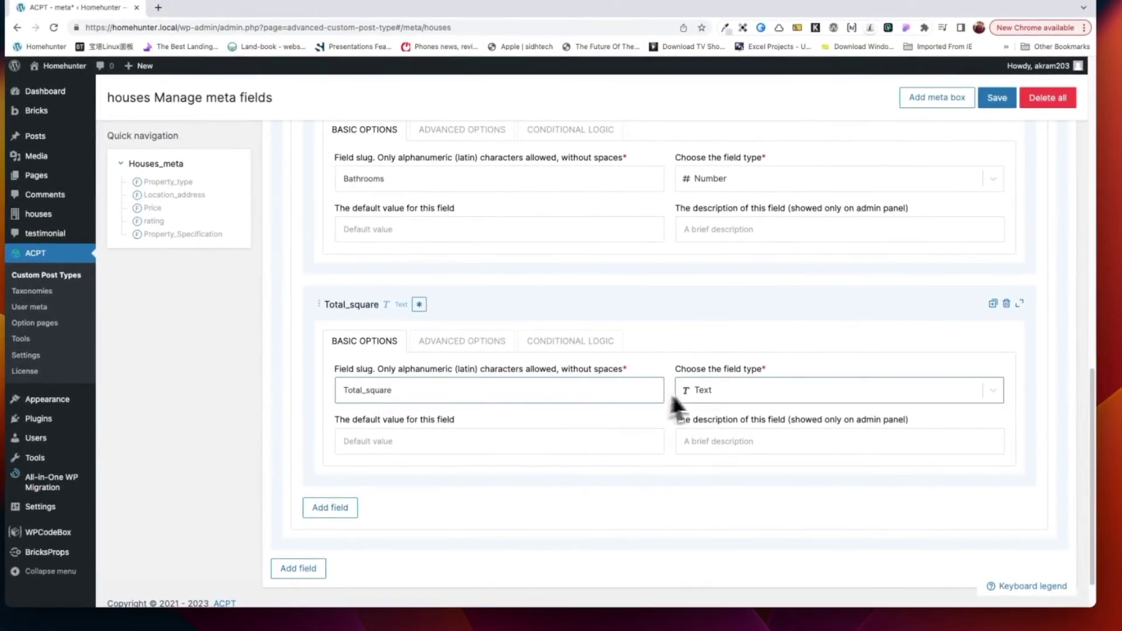
click(730, 390)
click(722, 435)
click(461, 341)
click(427, 391)
text(Total Square)
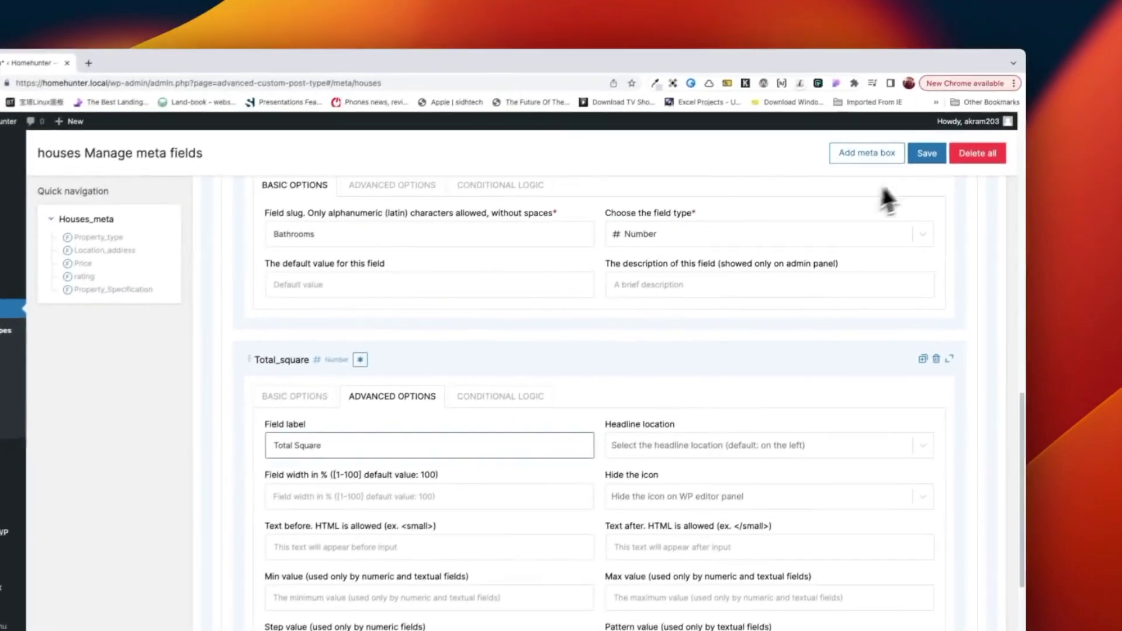
Step: Save the houses meta fields and preview a Property Specification entry on a new house
click(997, 97)
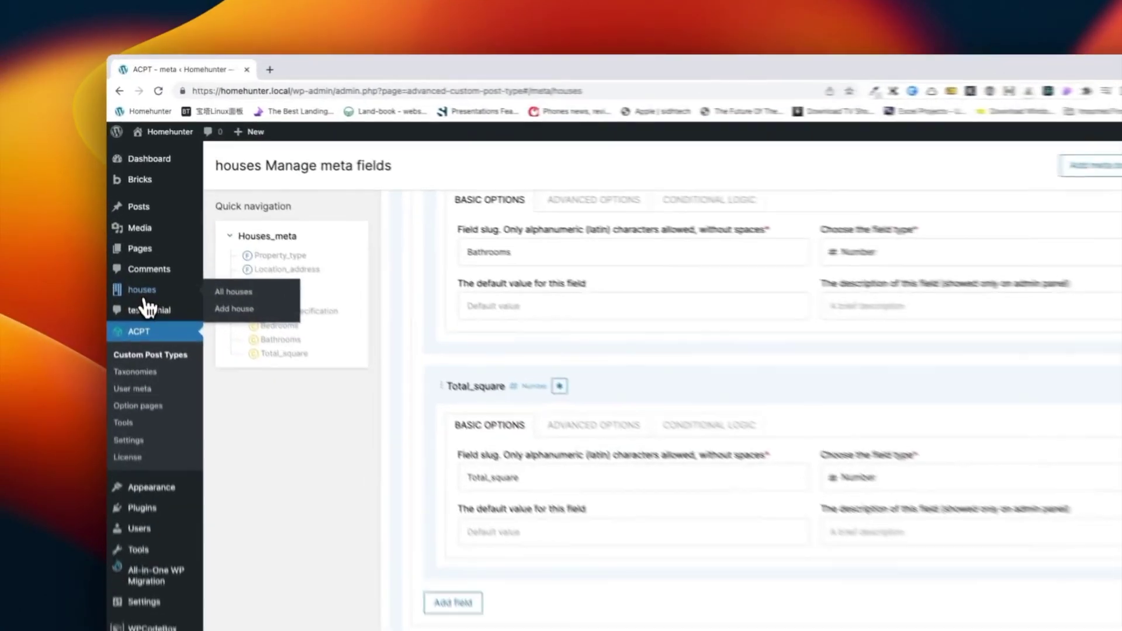
click(134, 243)
click(290, 175)
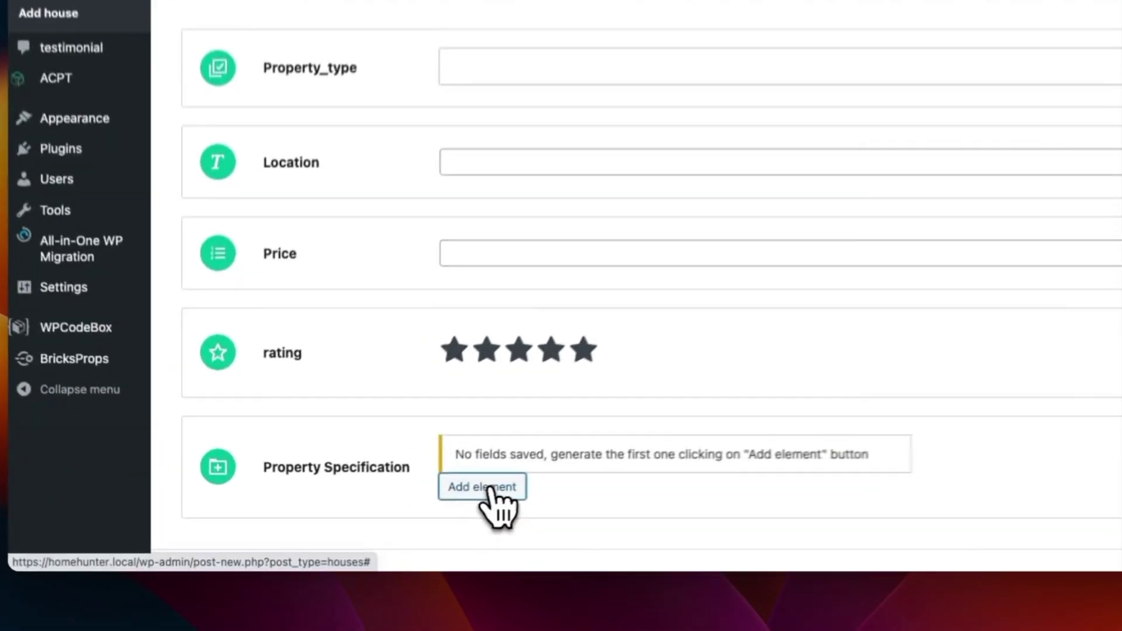
click(388, 624)
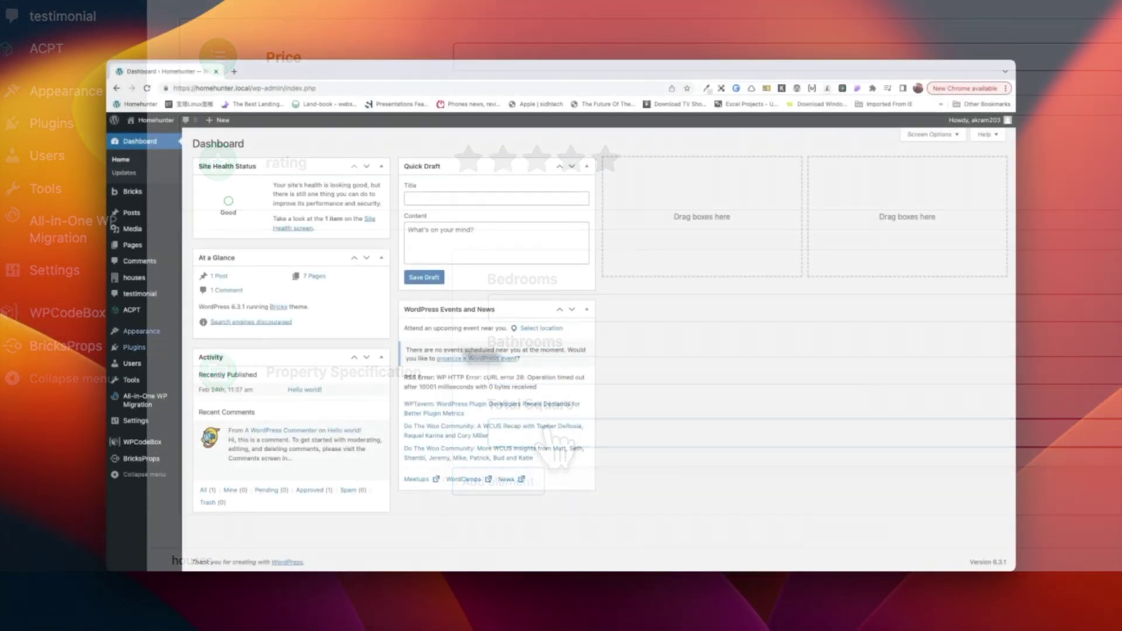
mouse_move(139, 317)
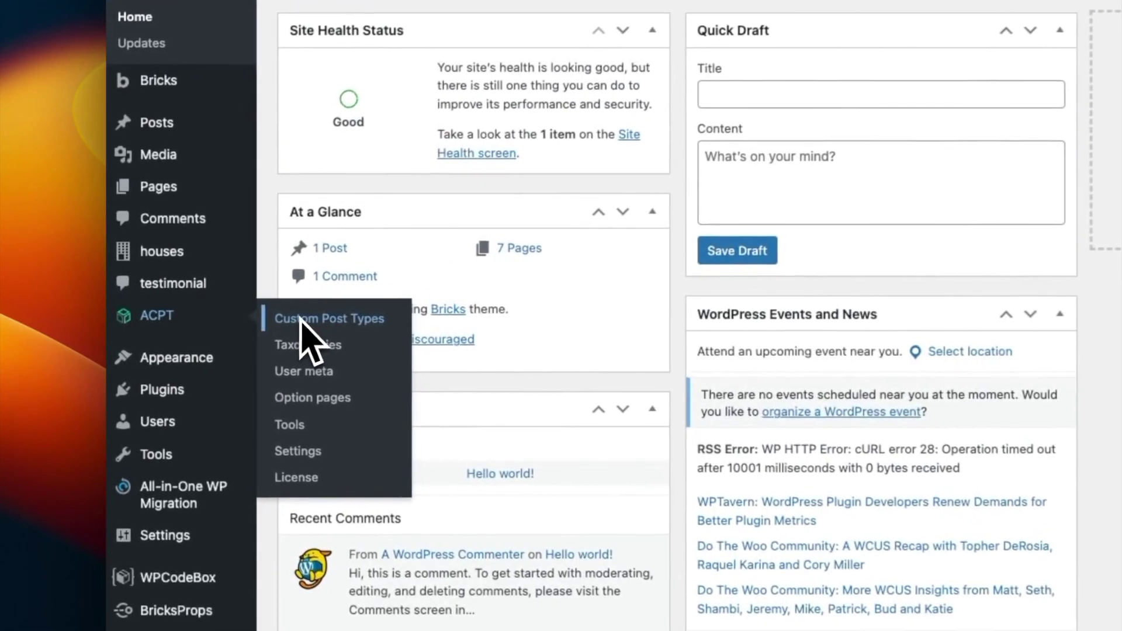
Step: Open the houses meta fields, collapse Property_type, Location_address and Price, and add a new field
click(205, 311)
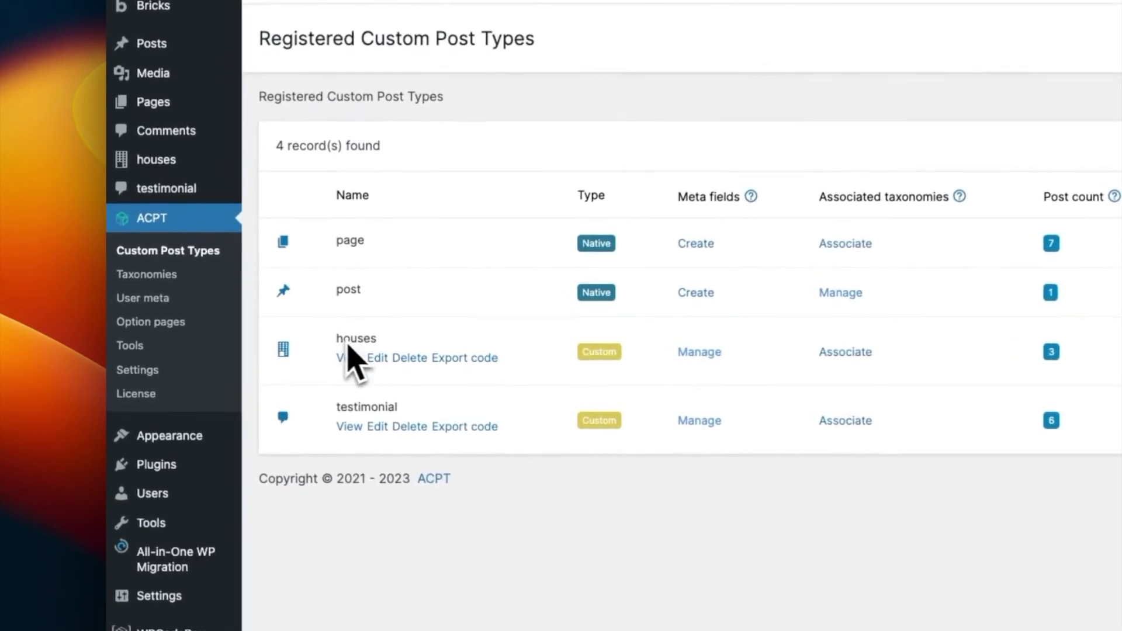
click(708, 357)
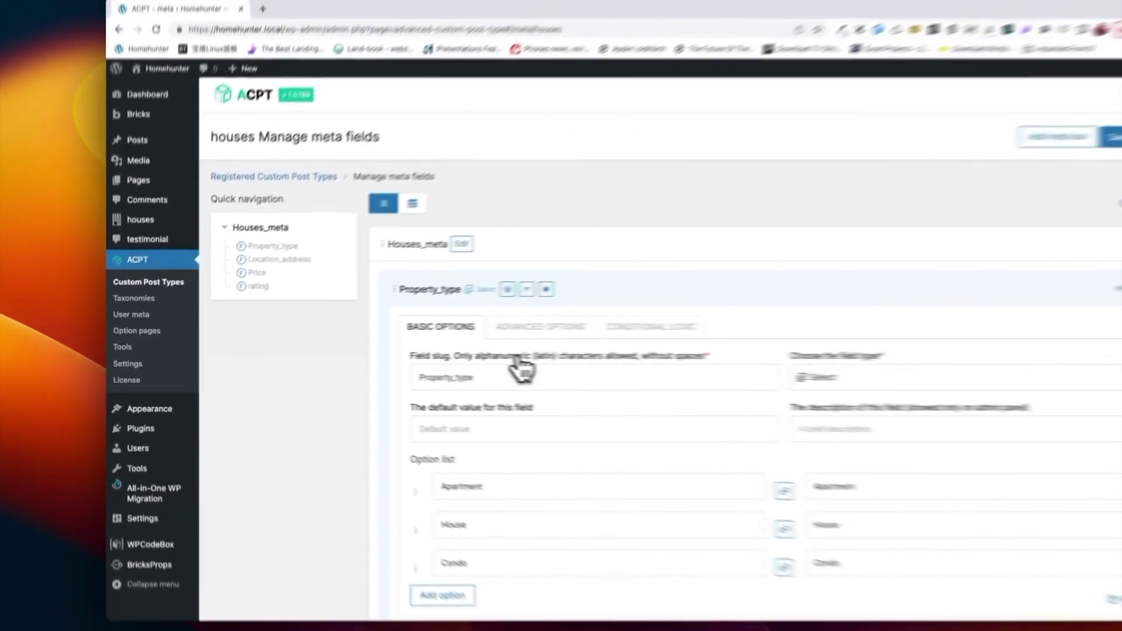
scroll(436, 377, down, 3)
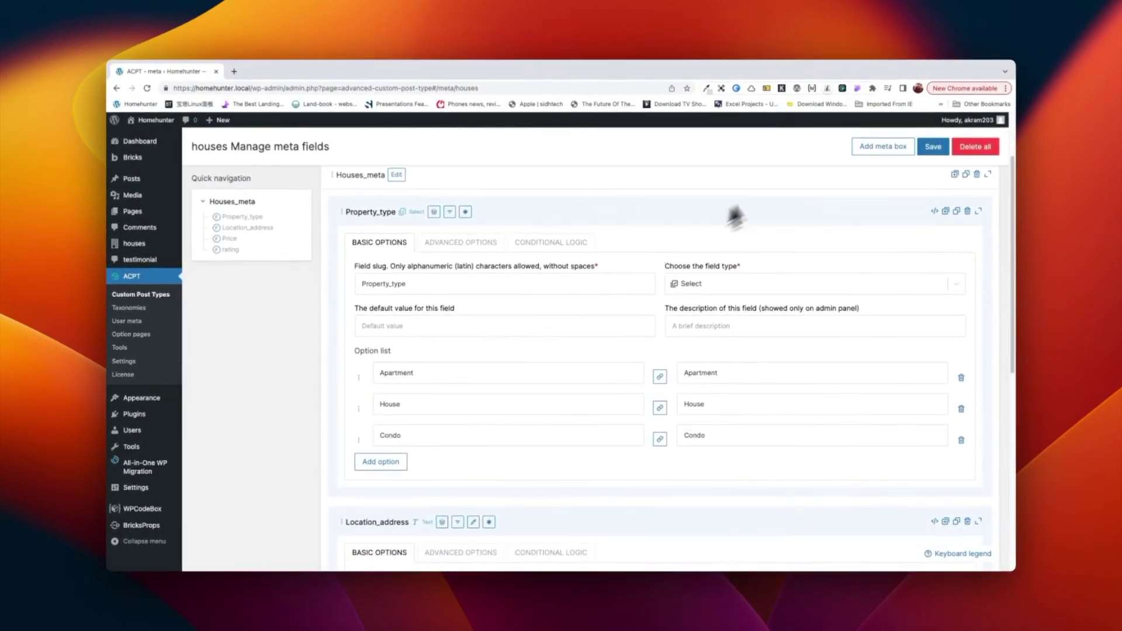
click(978, 211)
click(980, 253)
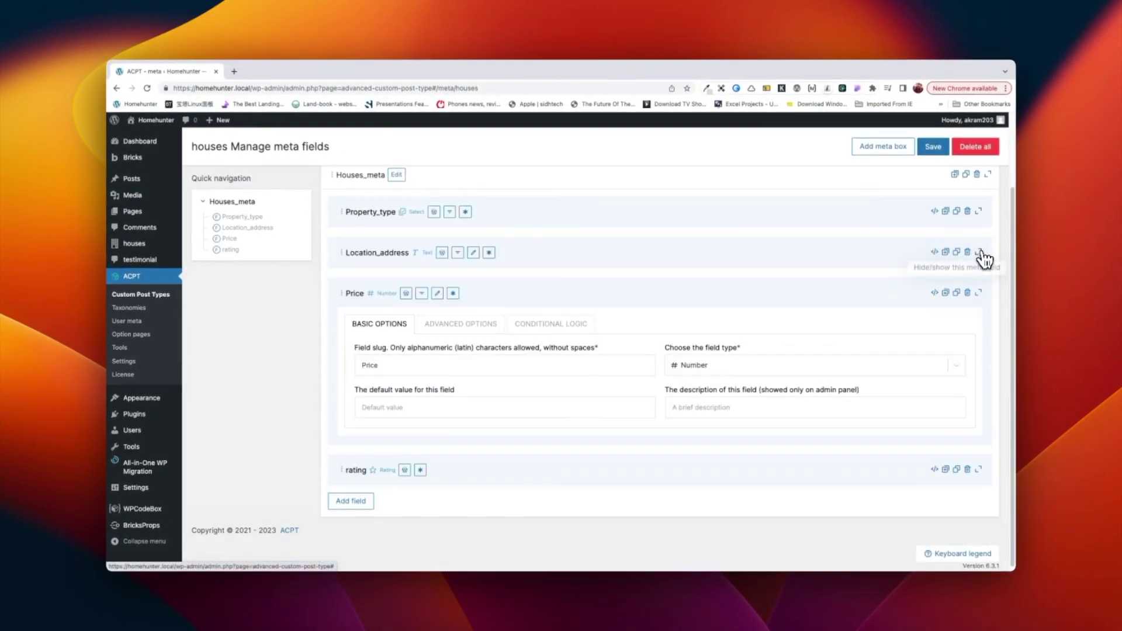
click(979, 293)
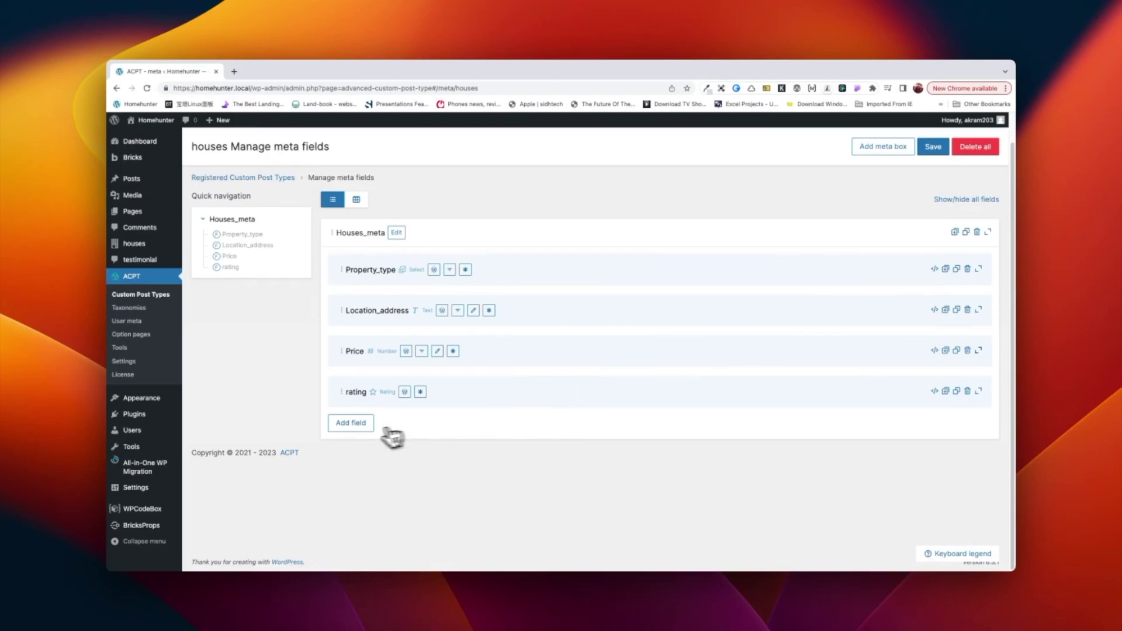
click(352, 423)
Step: Name the field Property_Specification, label it 'Property Specification', and make it a Grouped field (Repeater)
scroll(363, 444, down, 2)
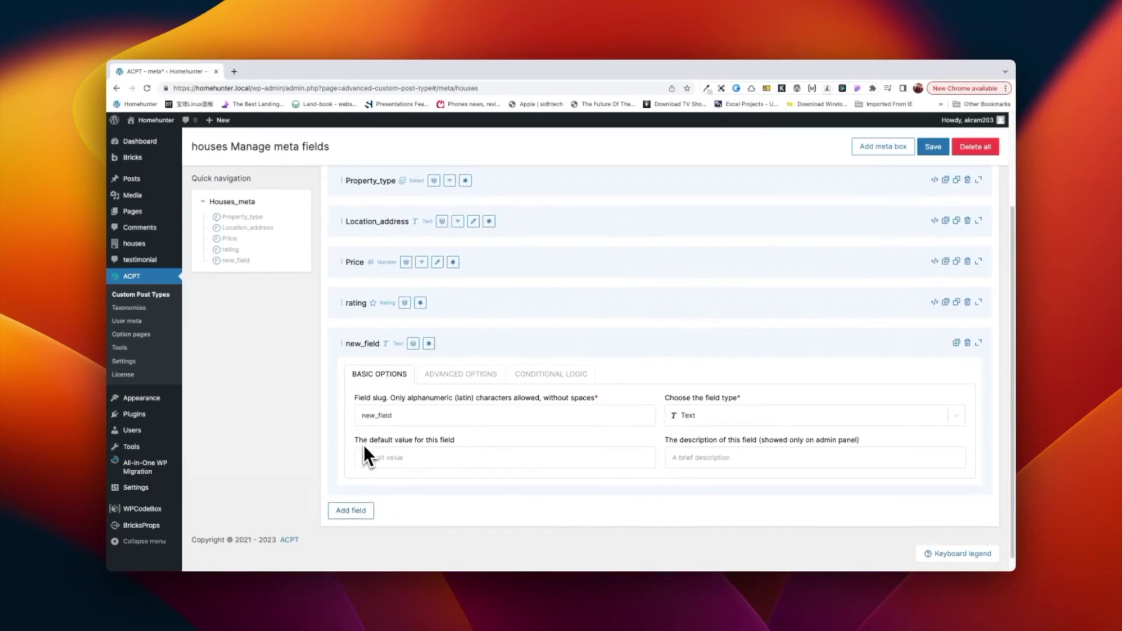
click(397, 419)
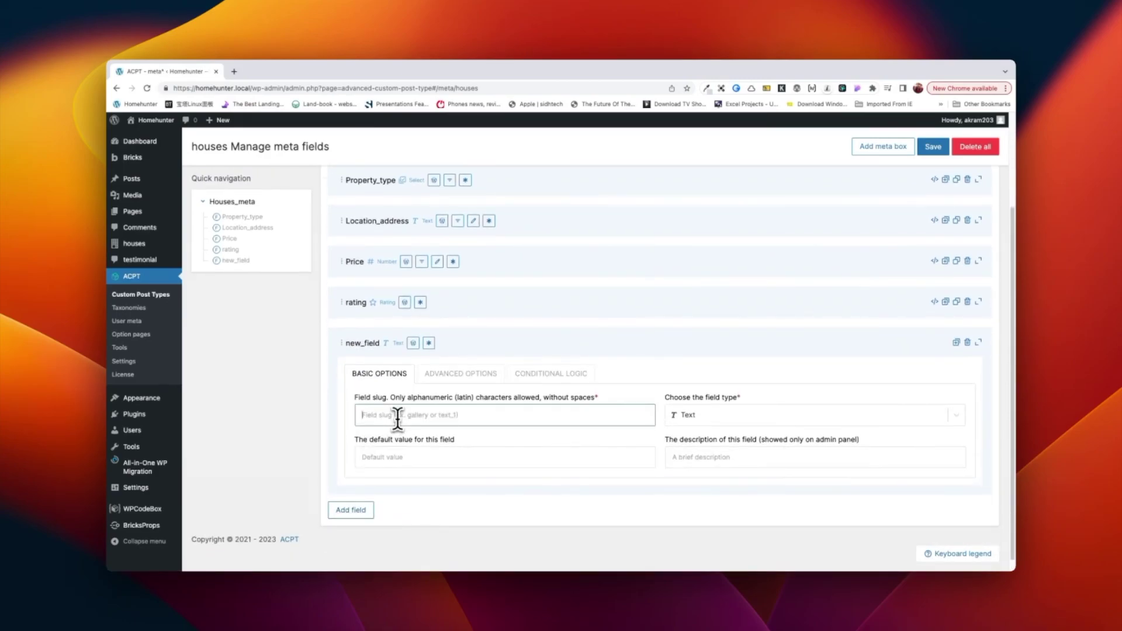
text(Property_Specification)
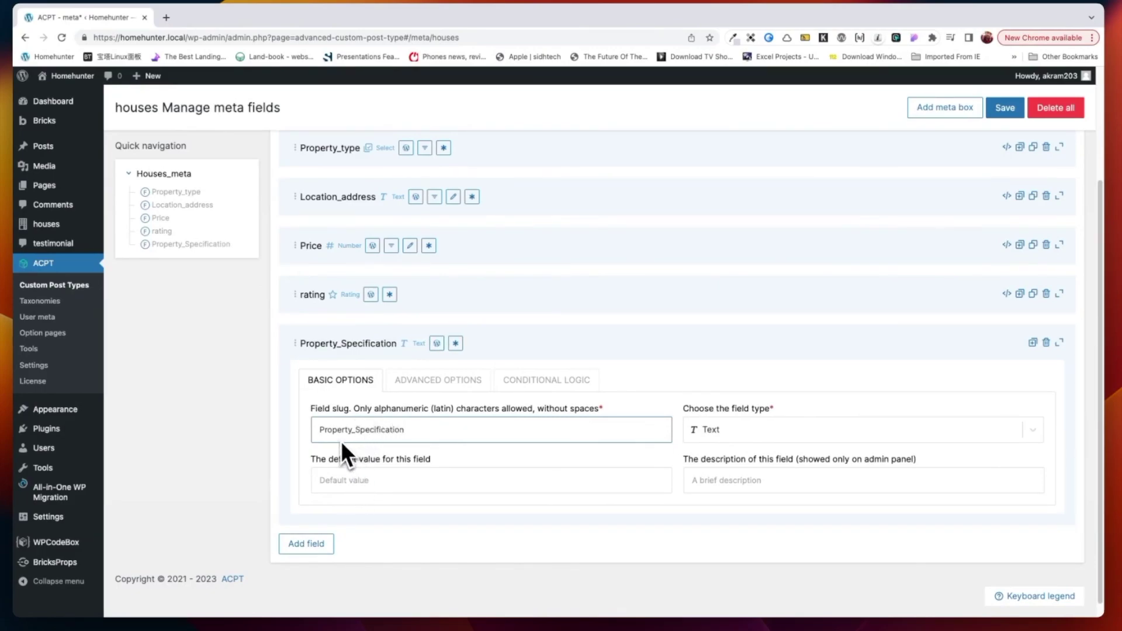
click(413, 385)
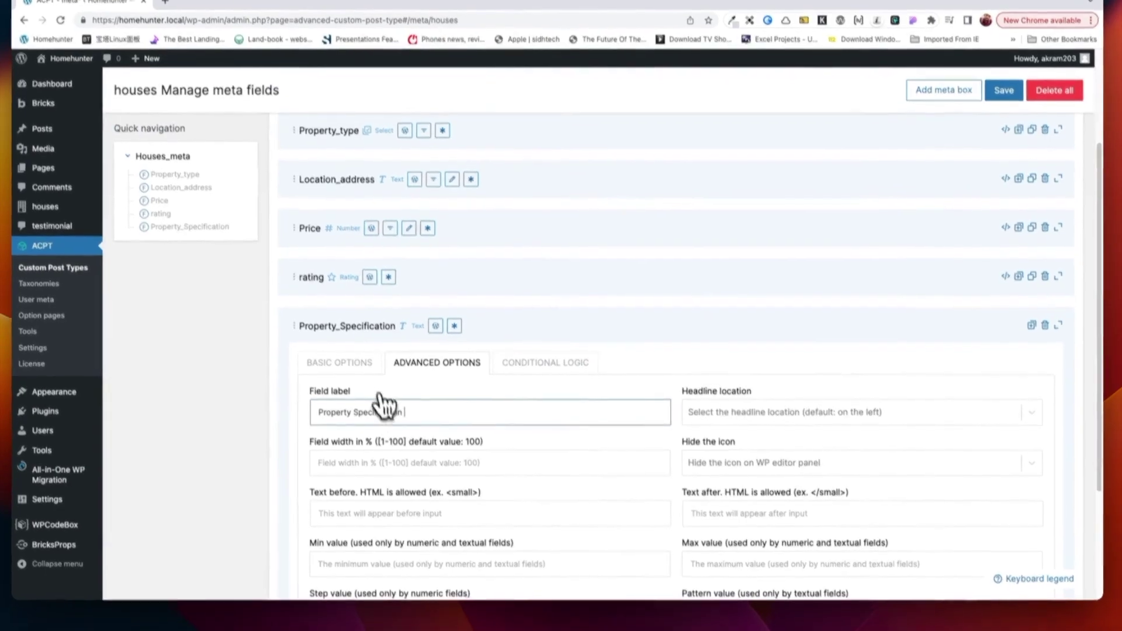
click(356, 377)
click(724, 382)
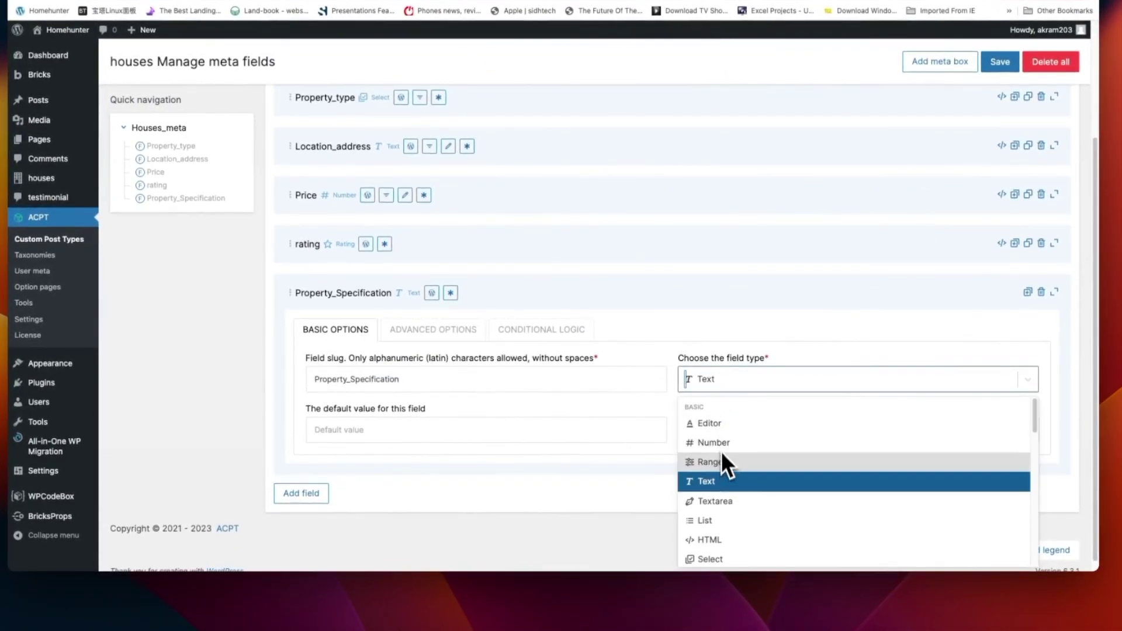
scroll(736, 454, down, 5)
scroll(743, 365, down, 1)
scroll(760, 497, down, 10)
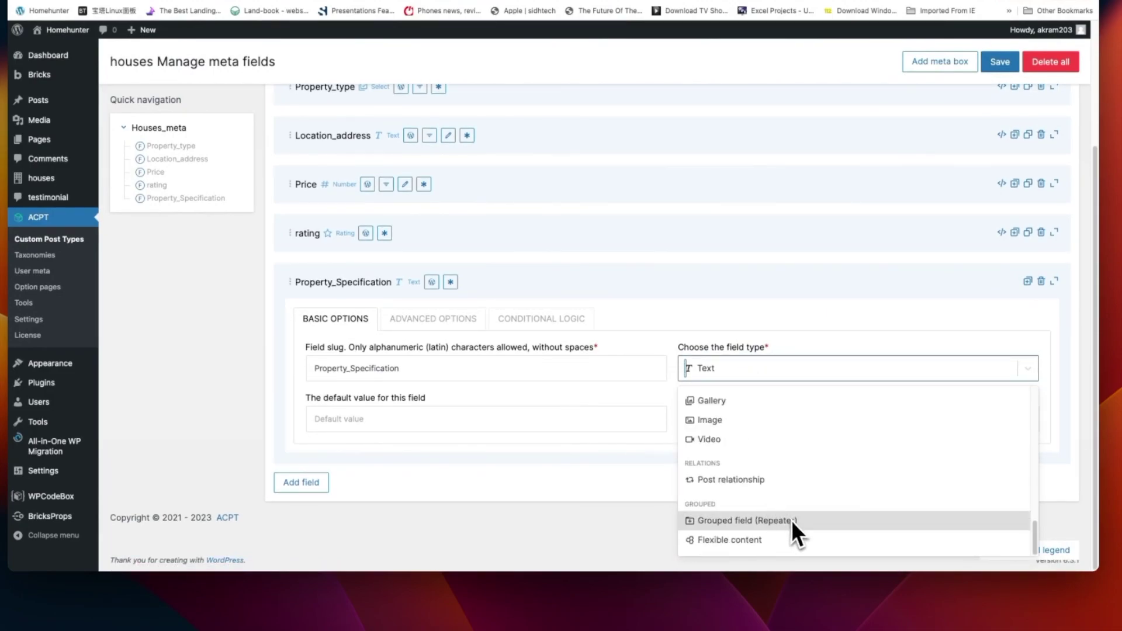
click(793, 522)
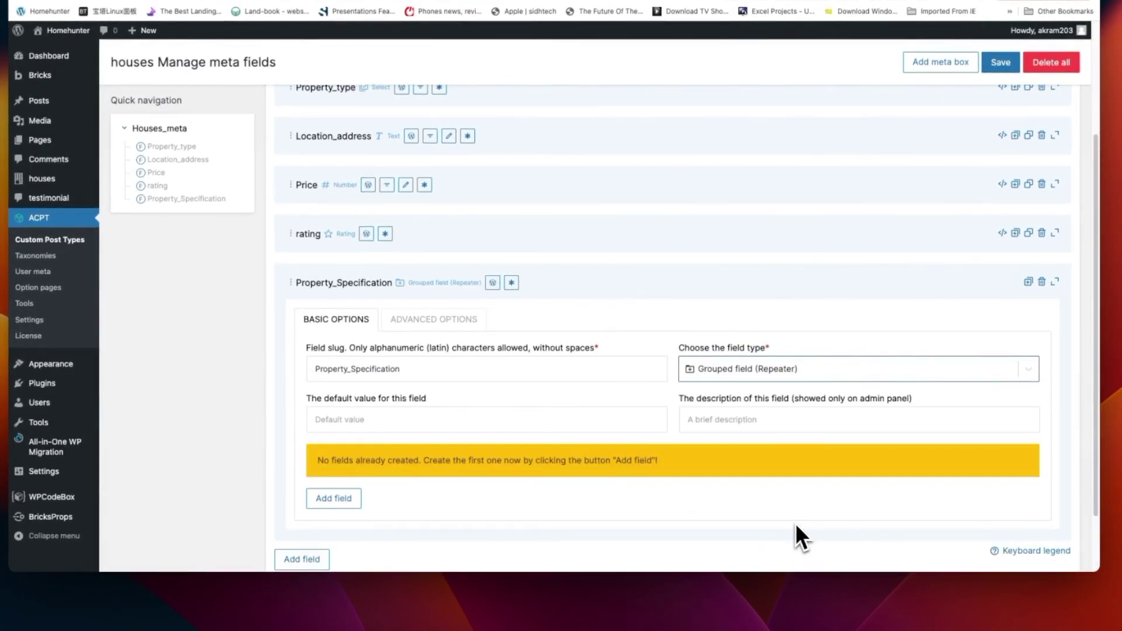
Step: Add a Bedrooms Number sub-field inside the Property_Specification repeater
scroll(409, 423, down, 2)
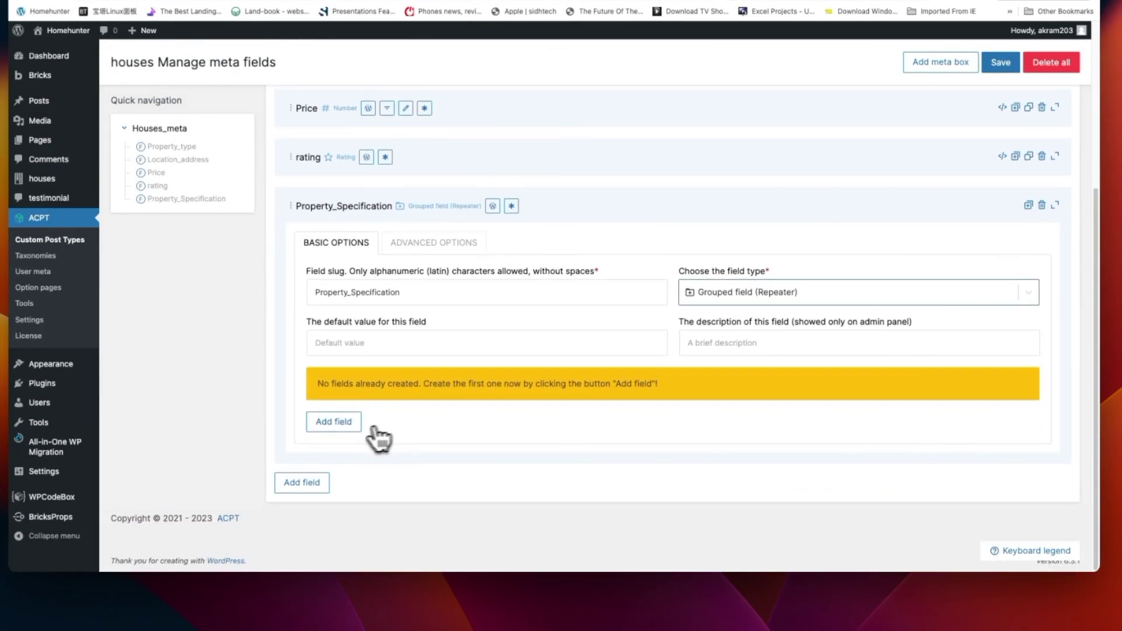
click(349, 427)
scroll(375, 441, down, 4)
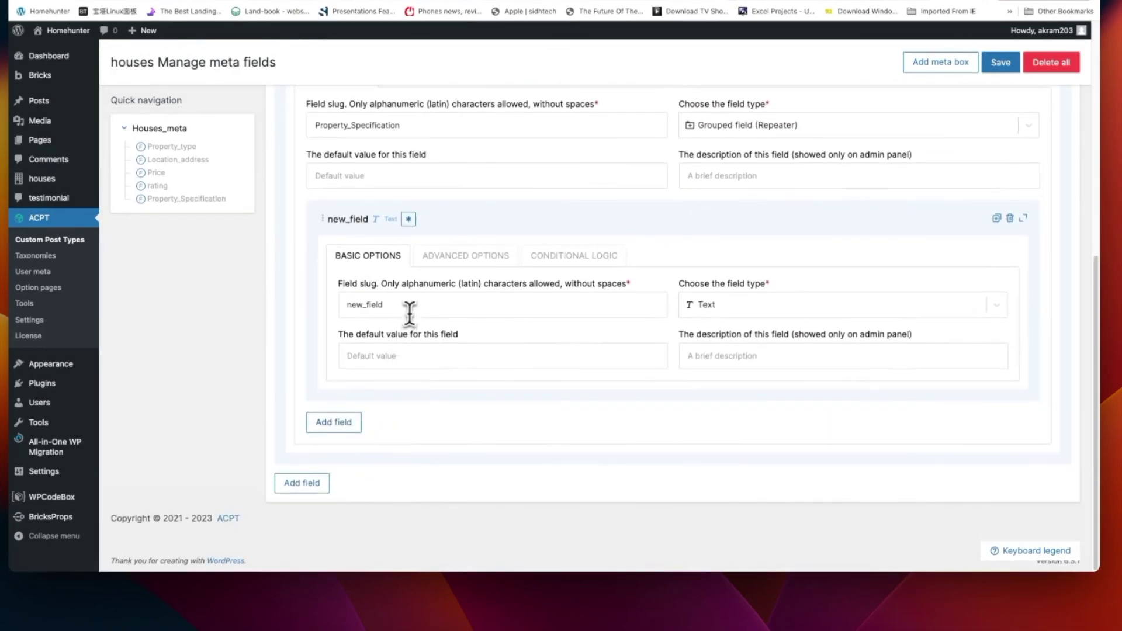
double_click(409, 309)
key(BackSpace)
text(B)
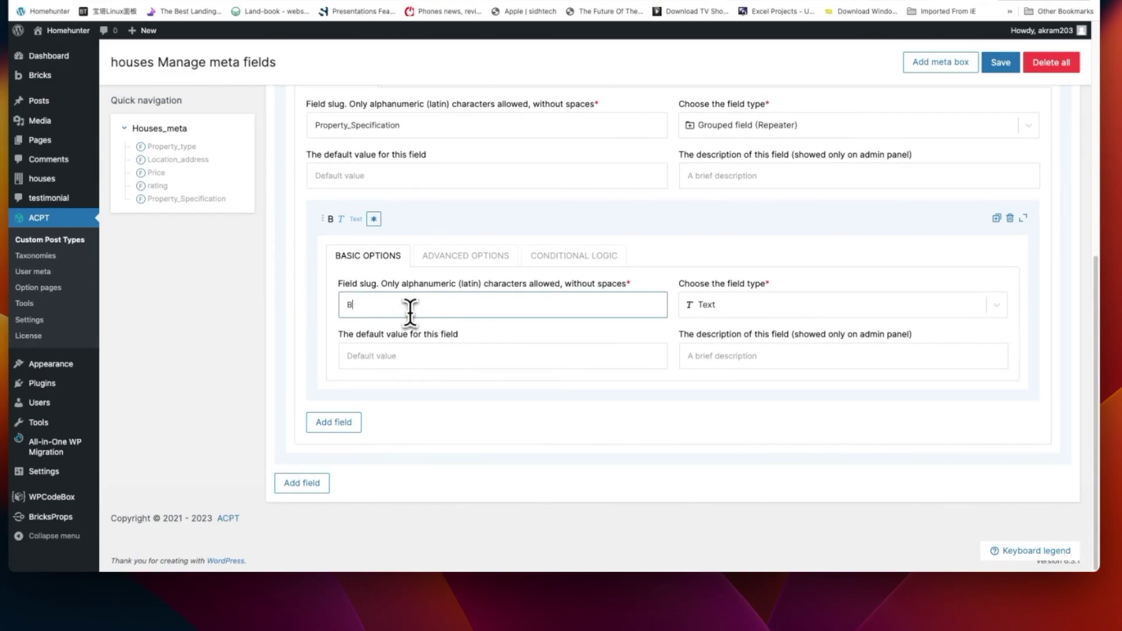
text(edrooms)
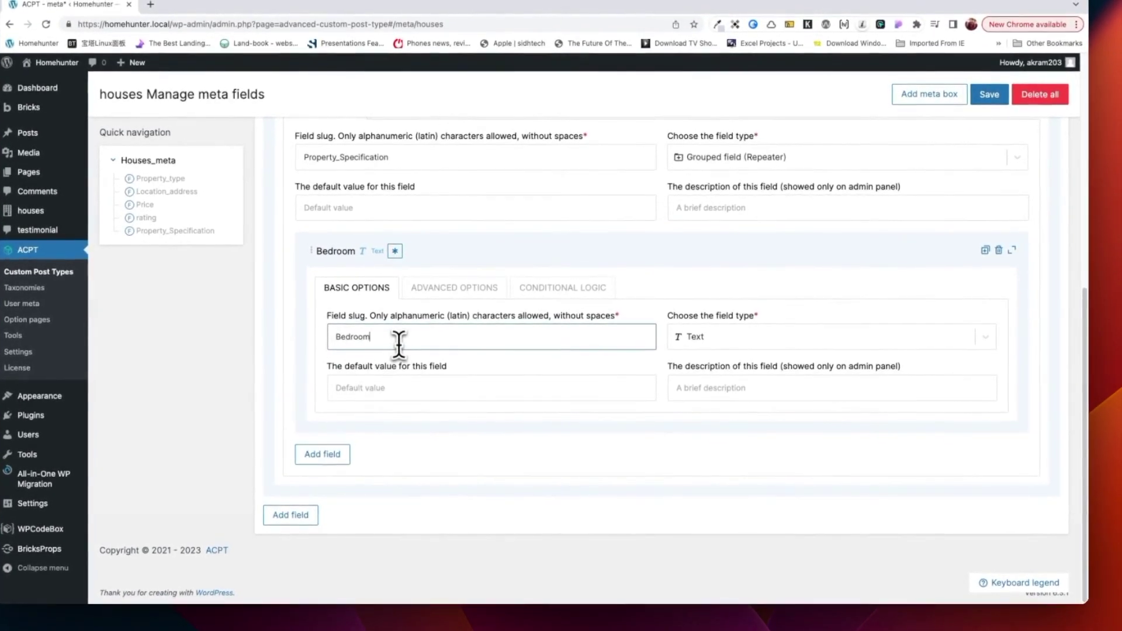
click(729, 346)
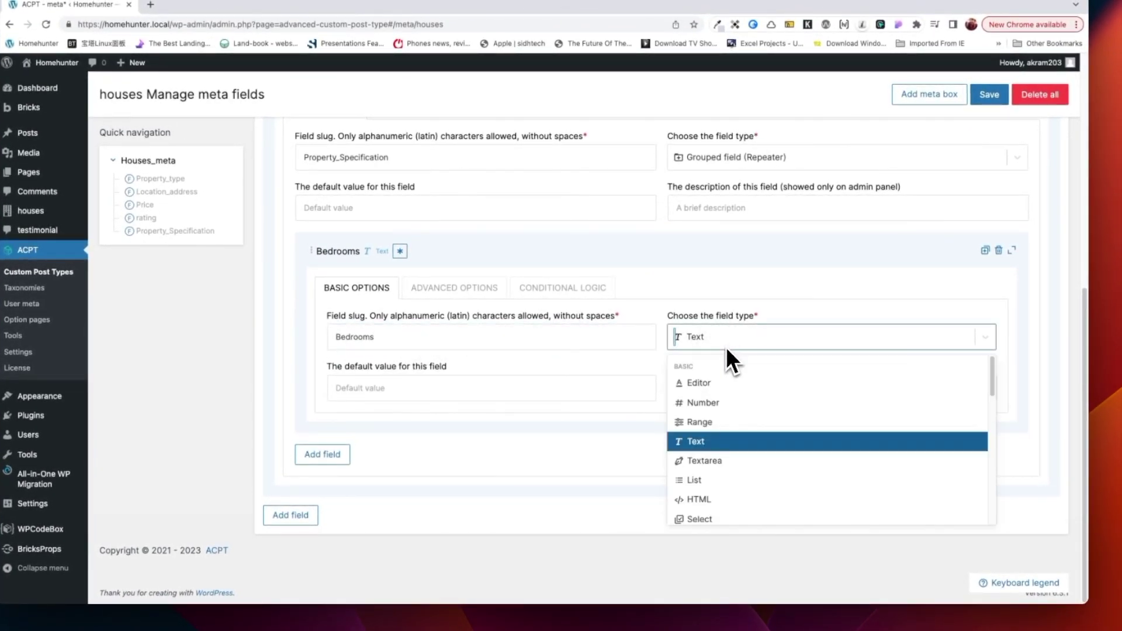
click(719, 402)
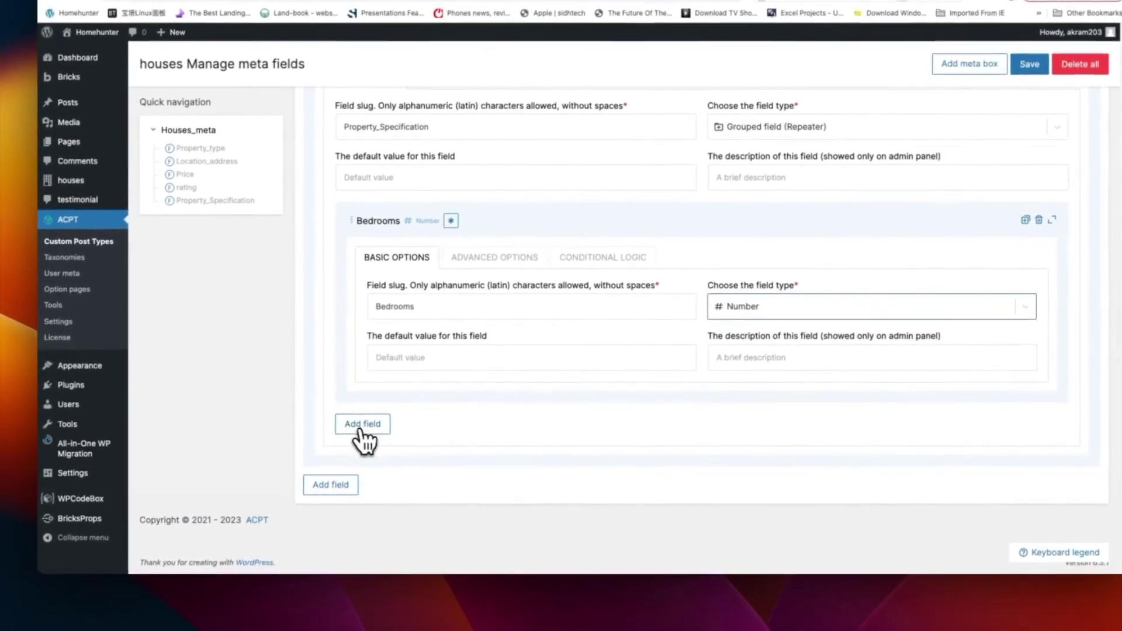
Step: Add a Bathrooms sub-field with type Number
click(366, 429)
scroll(412, 467, down, 3)
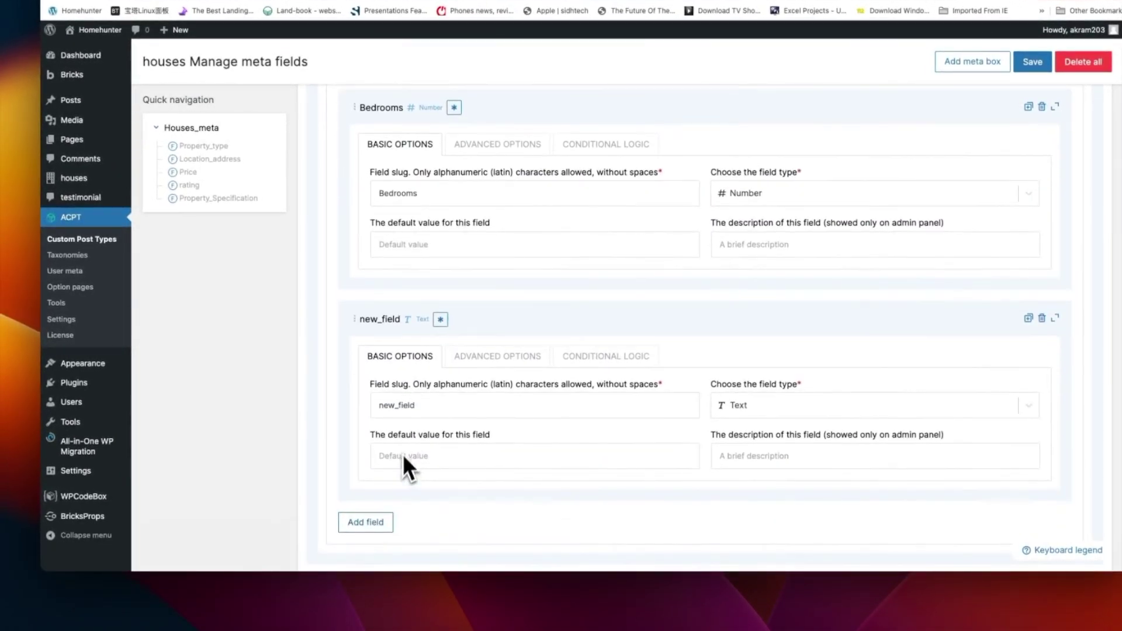
click(406, 409)
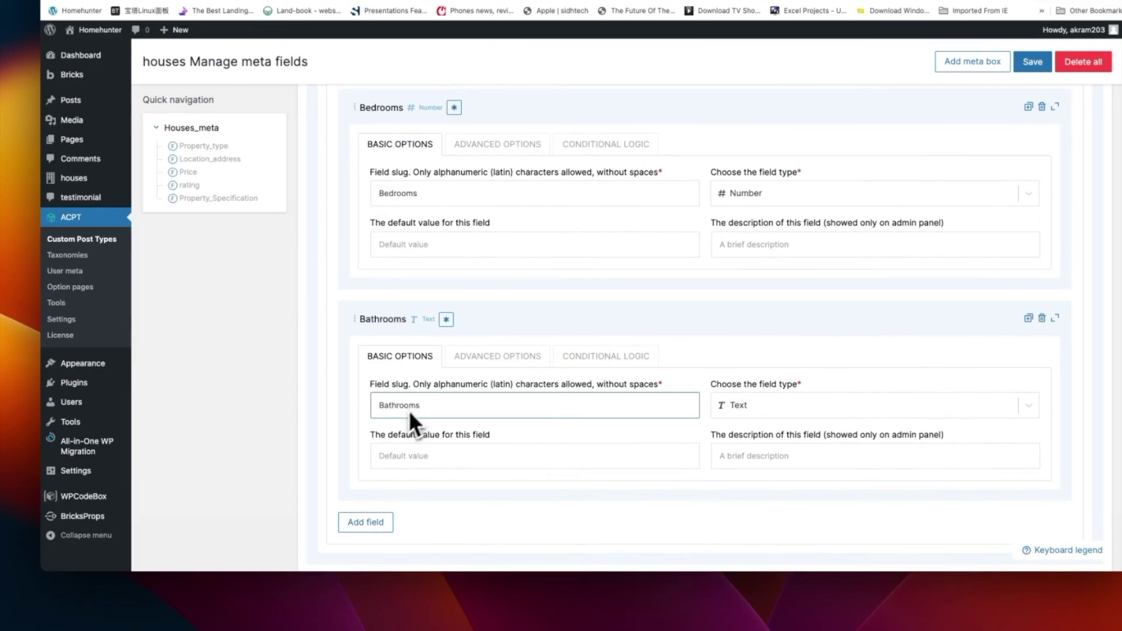
click(750, 405)
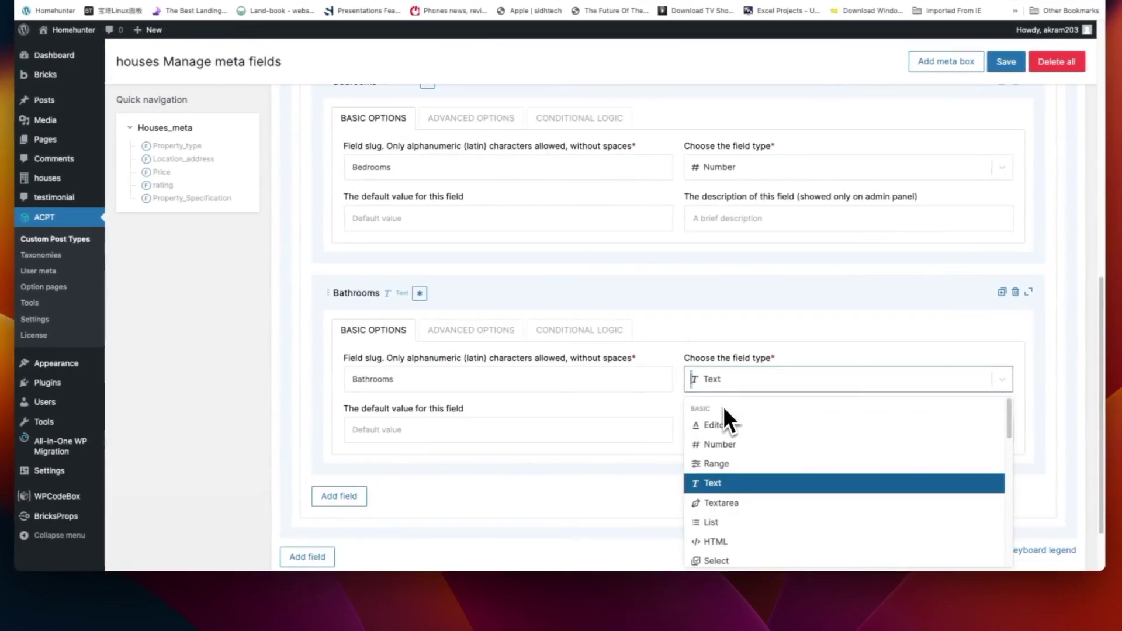
click(717, 447)
Step: Add a Total_square Number field labelled 'Total Square' and save the meta fields
click(337, 495)
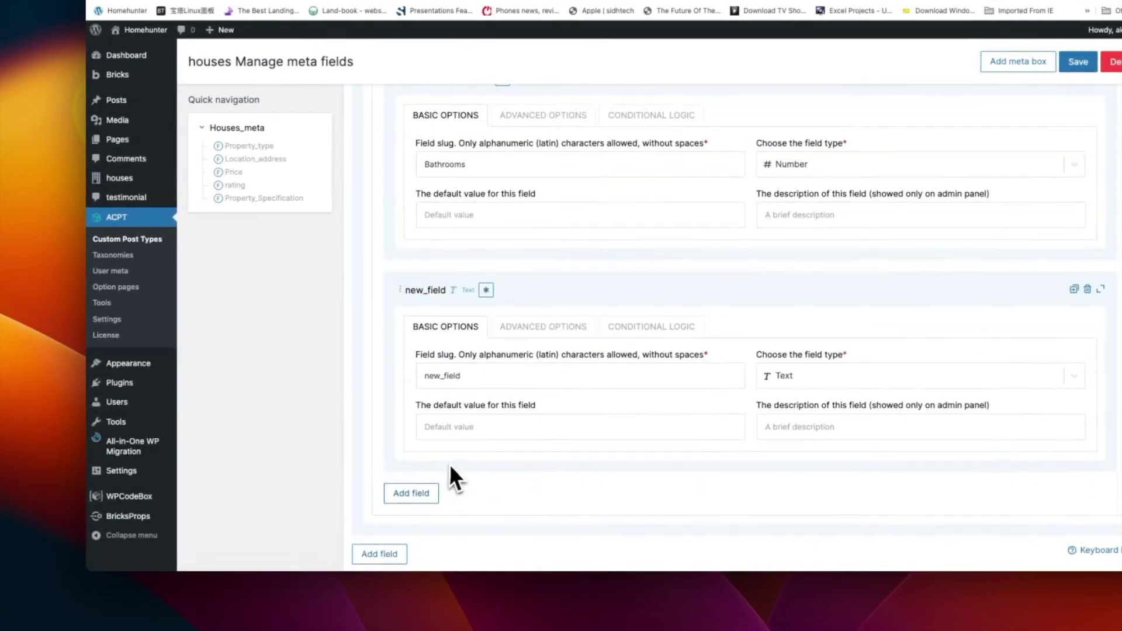
click(458, 377)
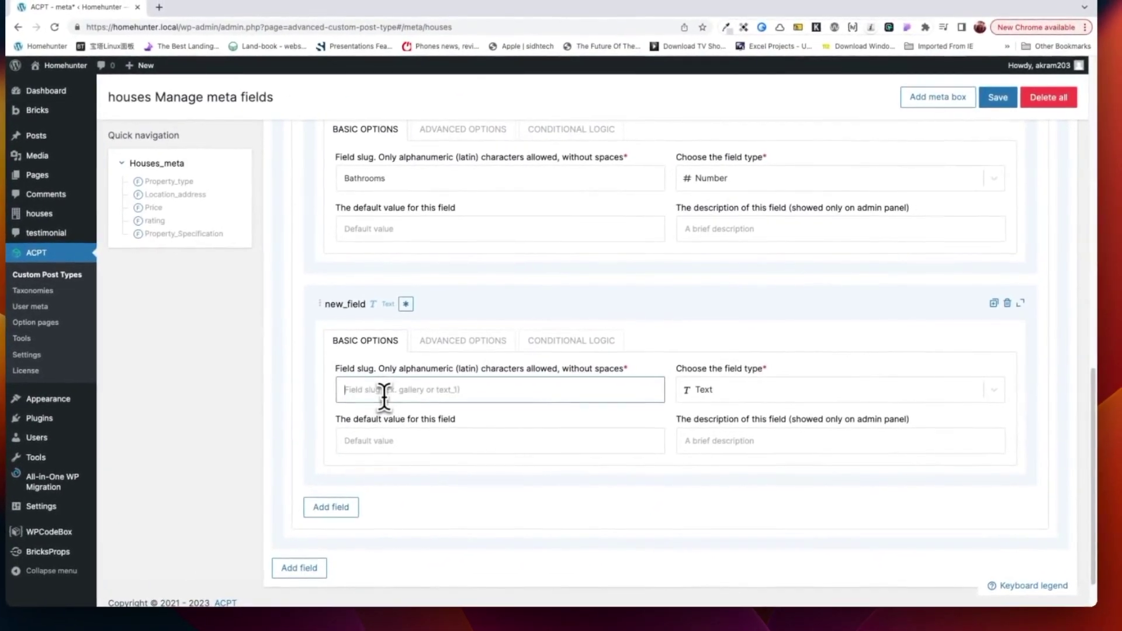
text(Total_square)
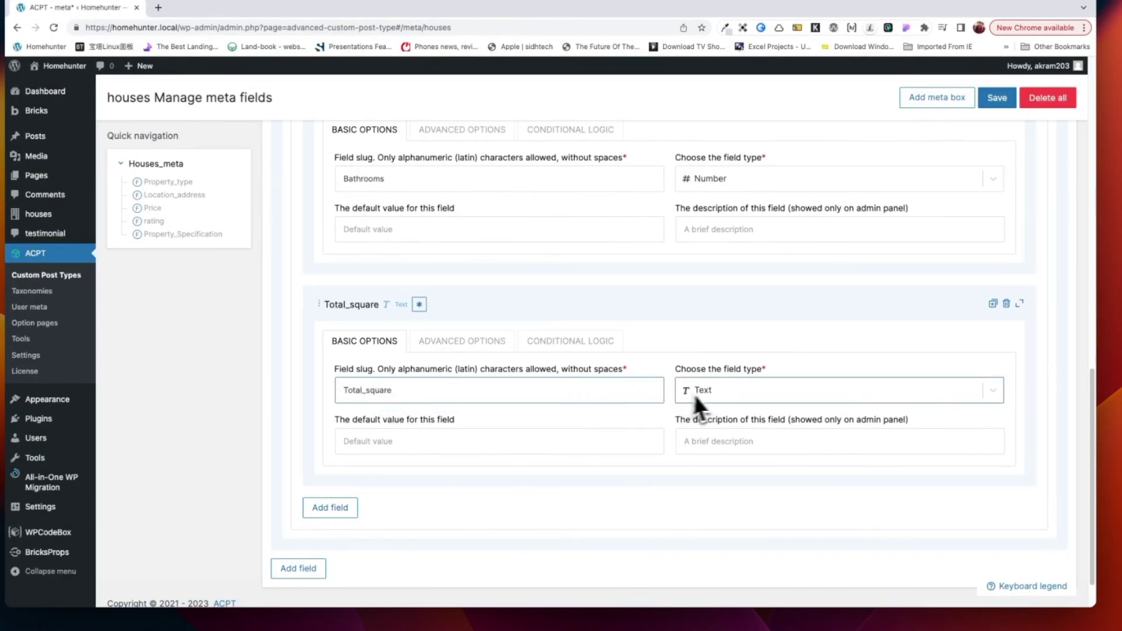
click(717, 393)
click(730, 461)
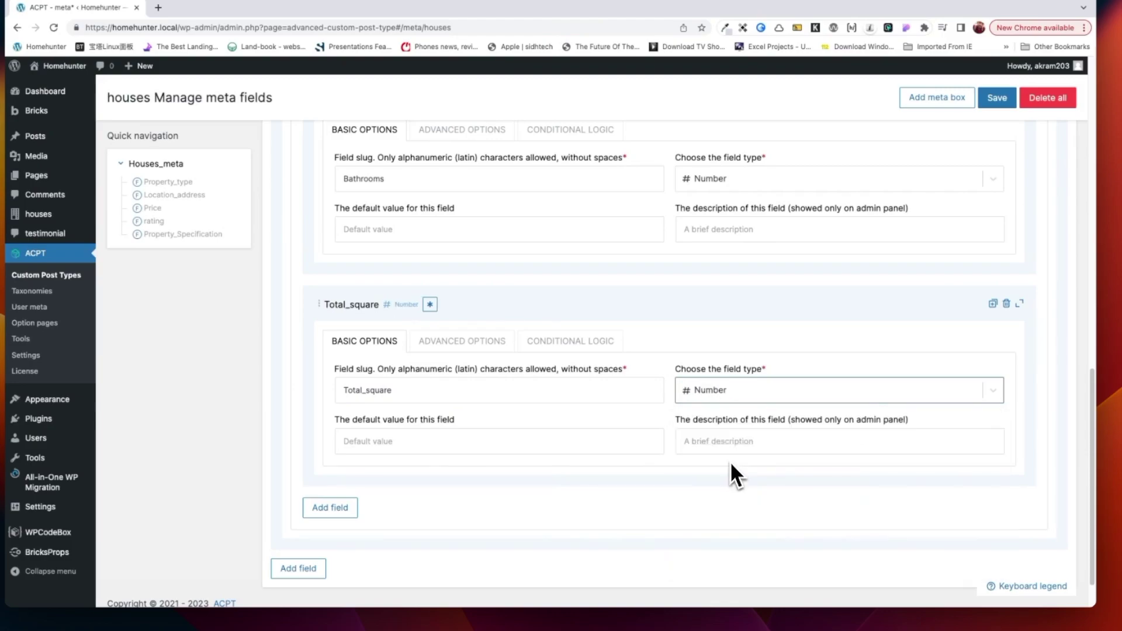
click(436, 345)
click(428, 393)
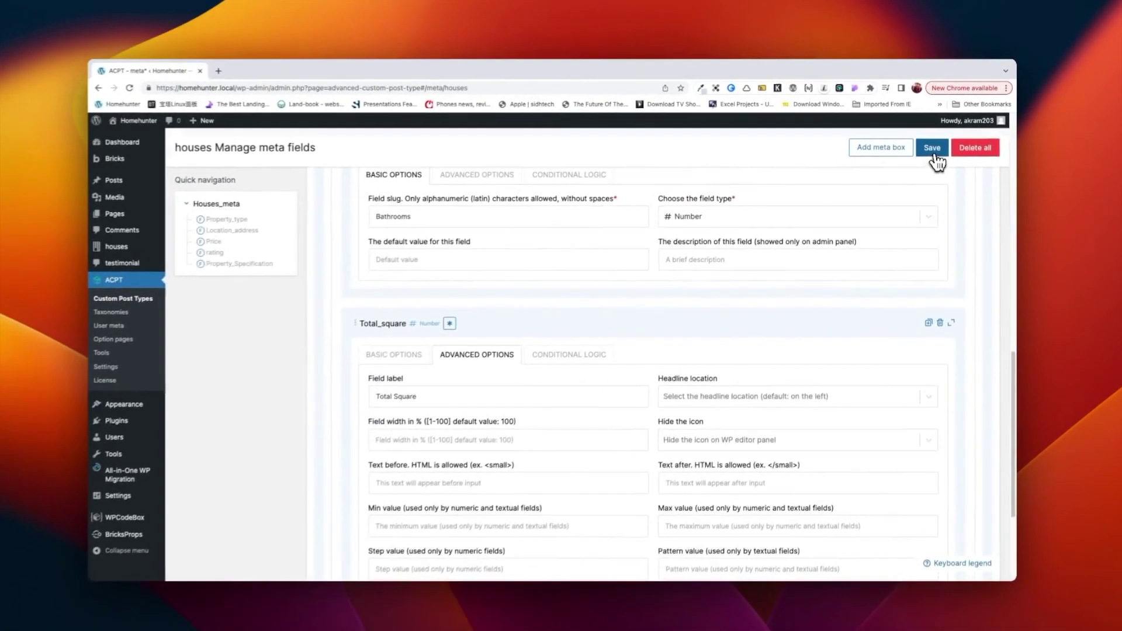
click(997, 98)
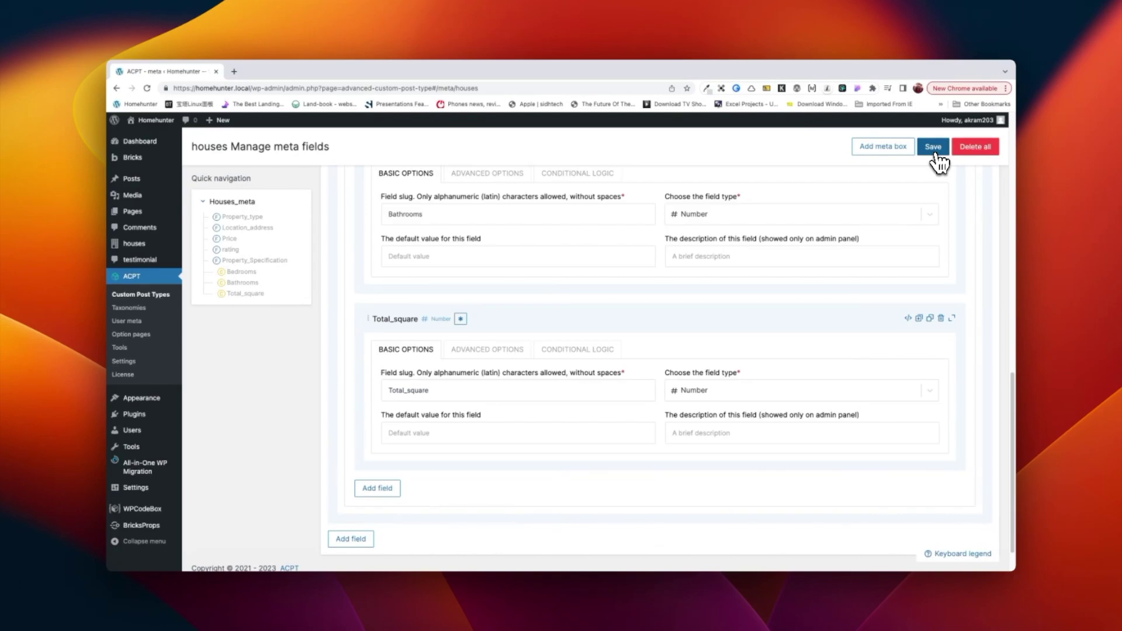
click(135, 246)
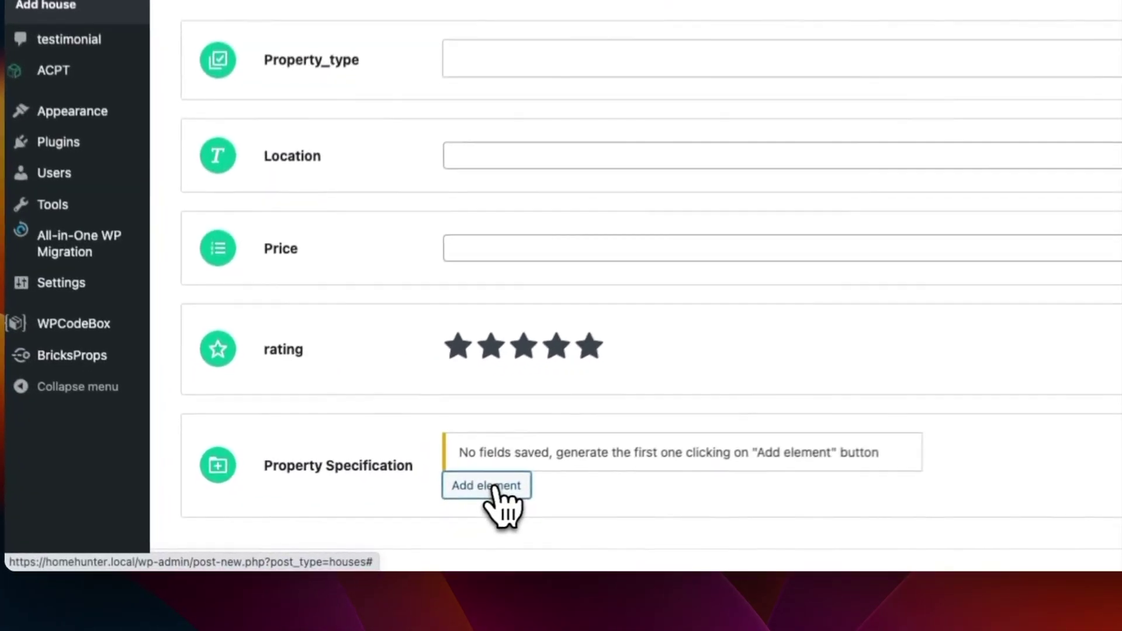
Step: Add a Property Specification entry on a new house and try the Bedrooms, Bathrooms and Total Square inputs
click(357, 526)
scroll(505, 438, down, 3)
click(537, 311)
click(546, 370)
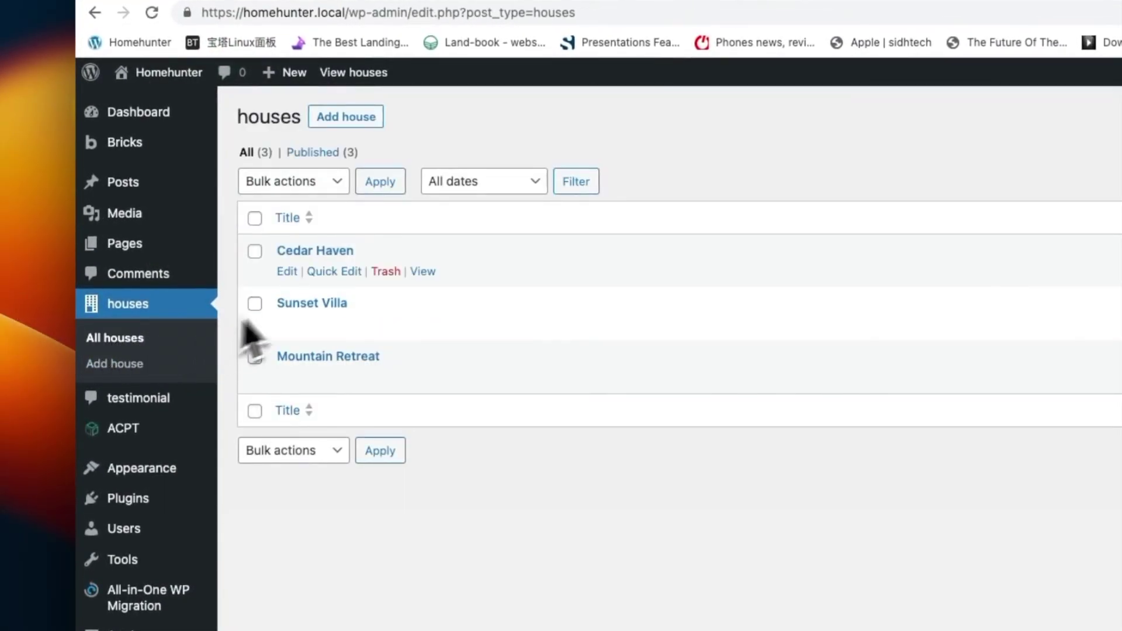
Step: Add a specification to Cedar Haven with 4 bedrooms, 2 bathrooms and 2800 total square, and update it
click(286, 272)
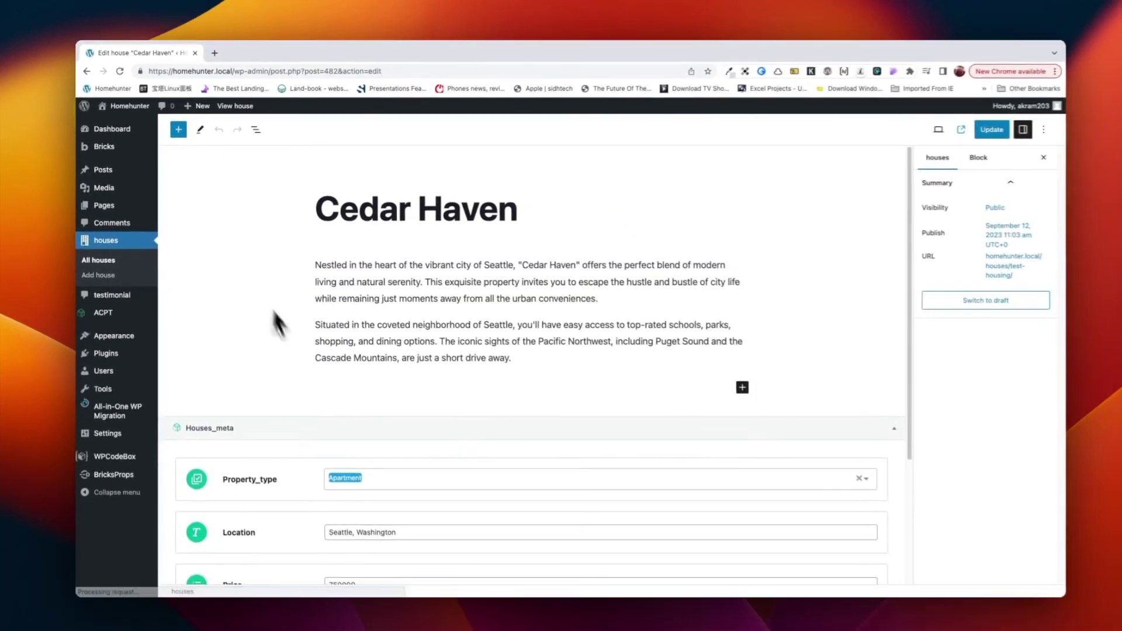
scroll(347, 439, down, 5)
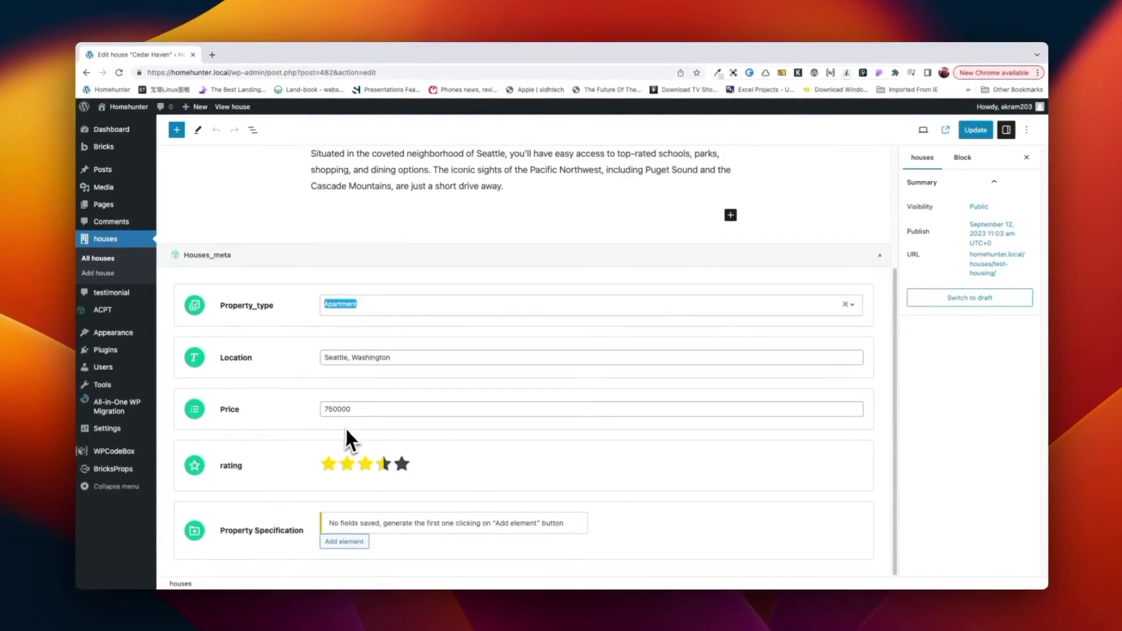
click(345, 542)
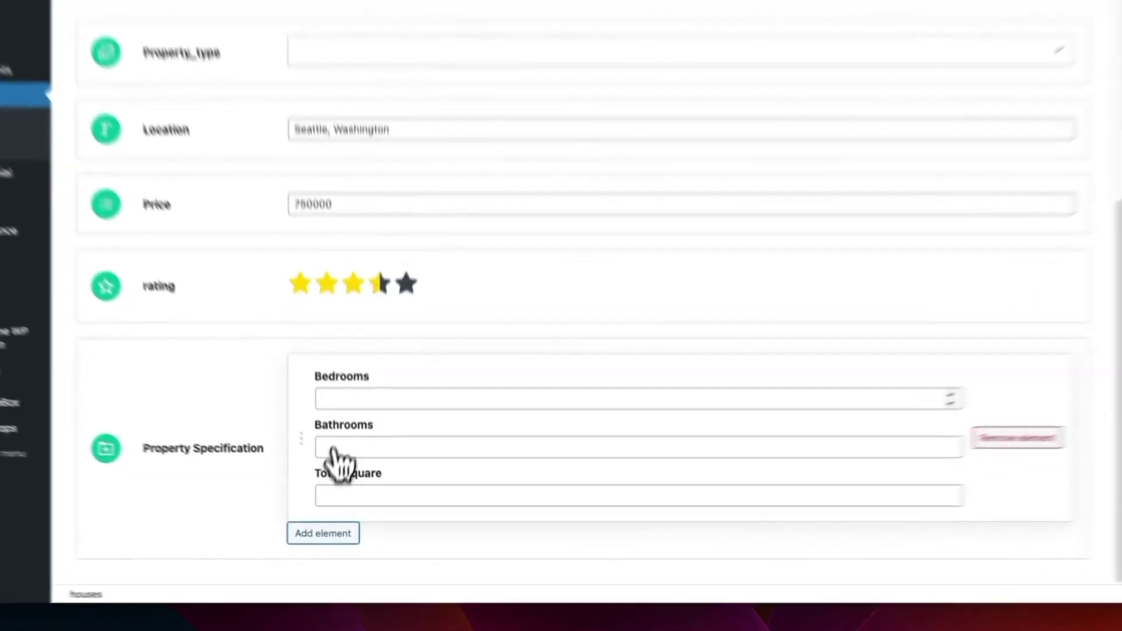
click(359, 538)
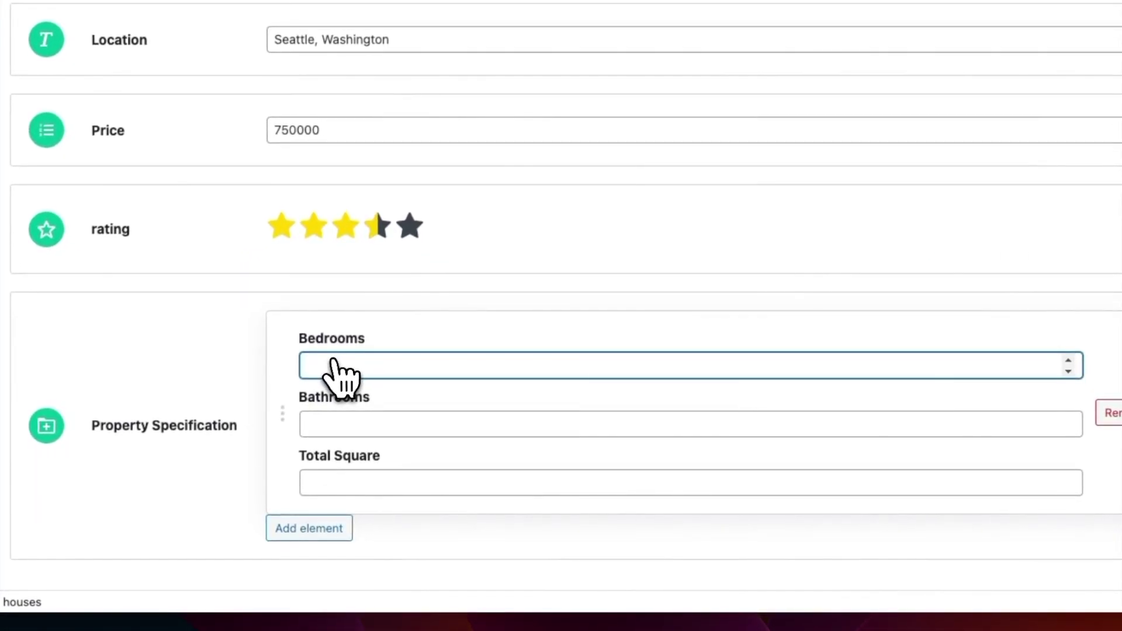
text(4)
click(332, 425)
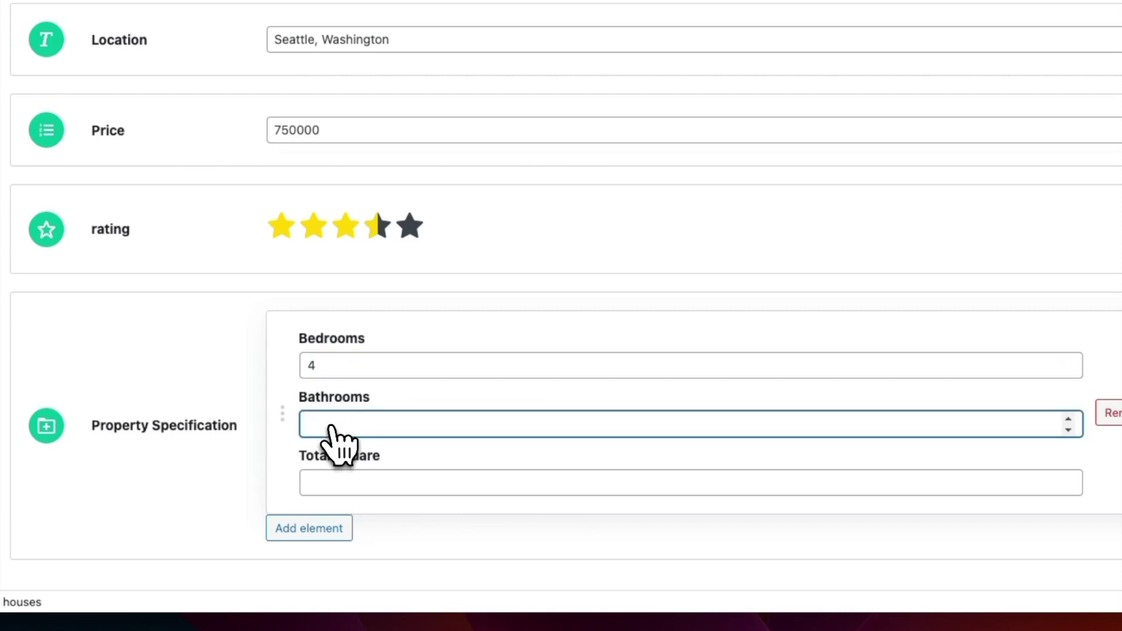
click(333, 476)
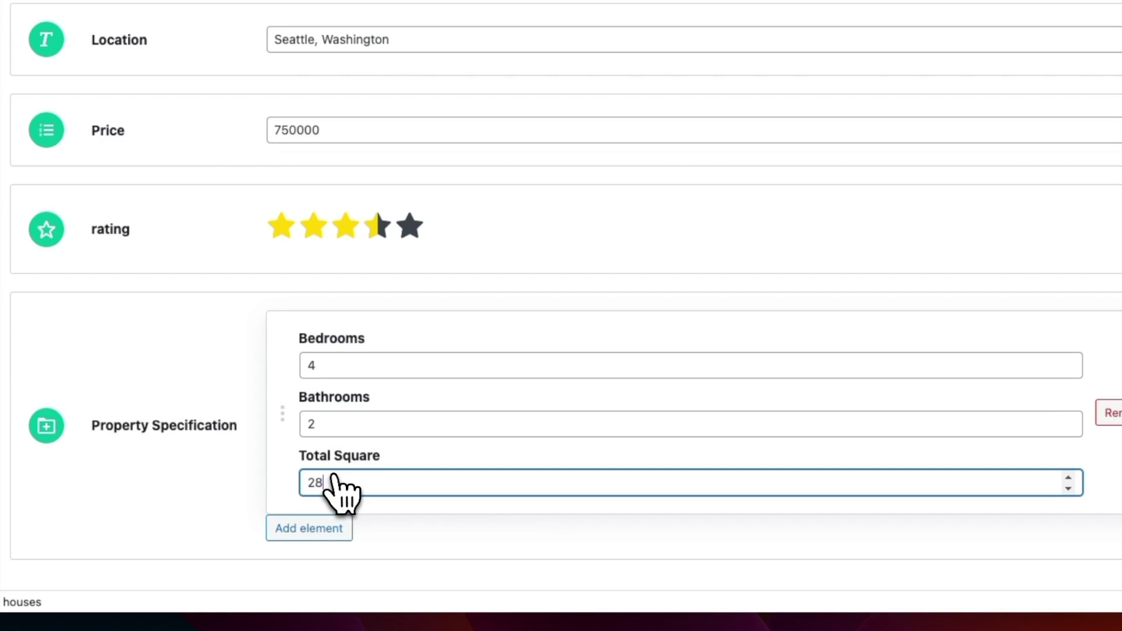
text(2800)
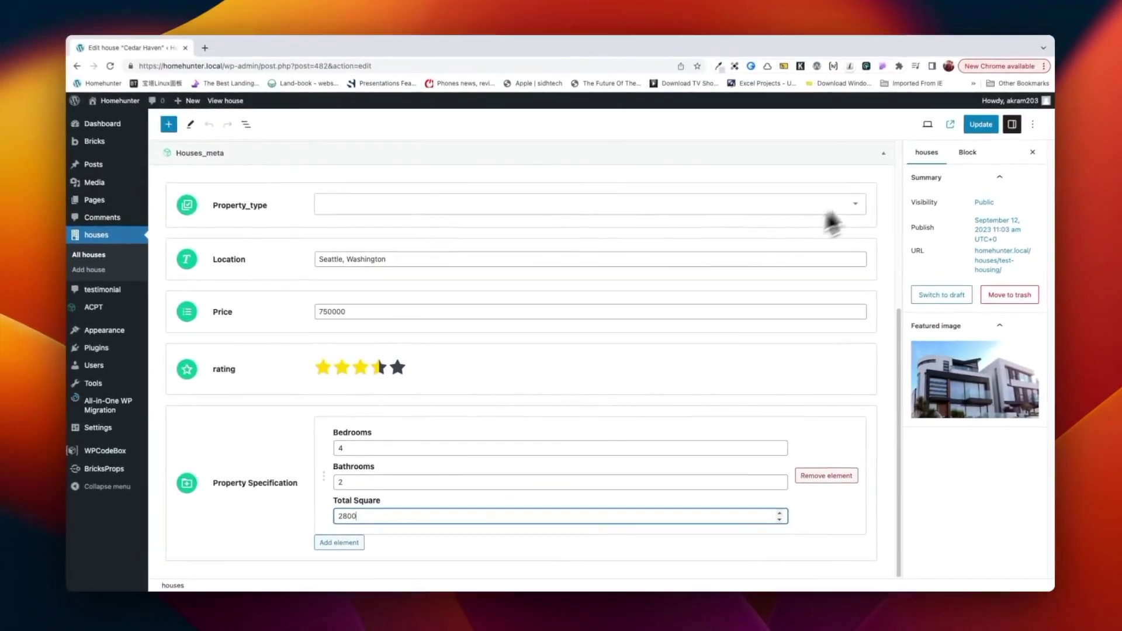
click(980, 123)
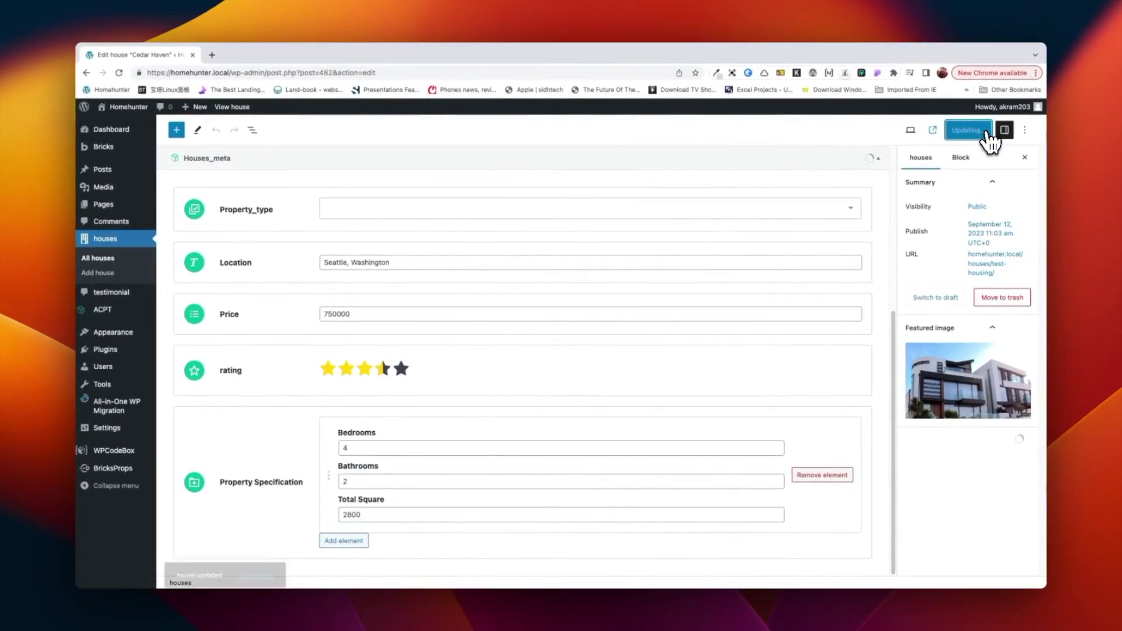
click(100, 260)
Step: Add a specification to Sunset Villa with 5 bedrooms, 3 bathrooms and 3500 total square, and update it
click(196, 251)
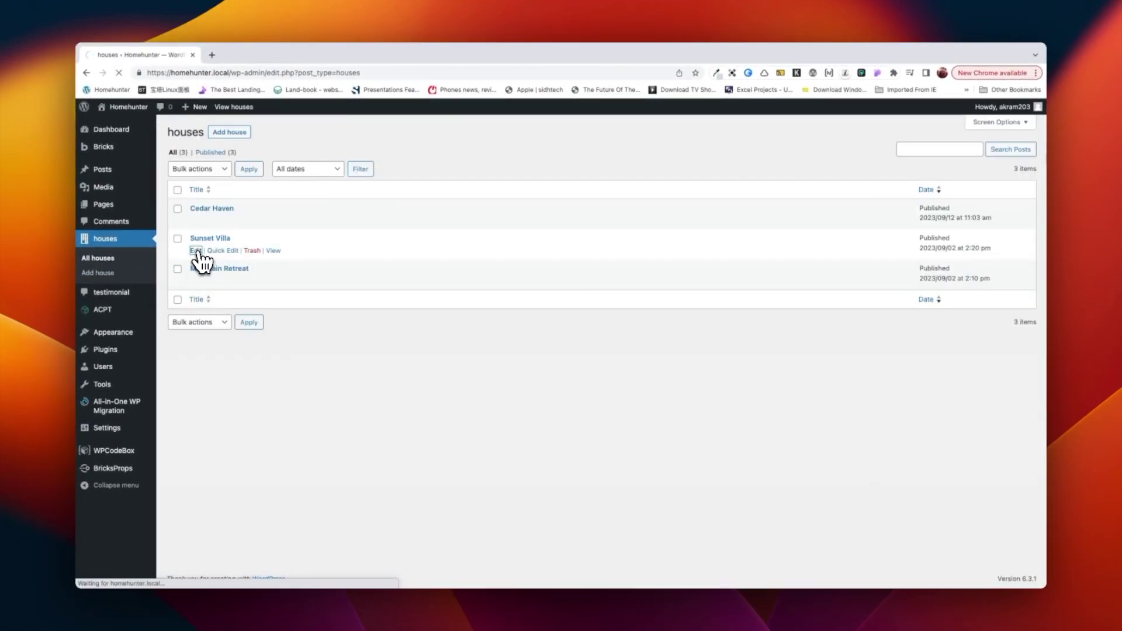
scroll(345, 442, down, 3)
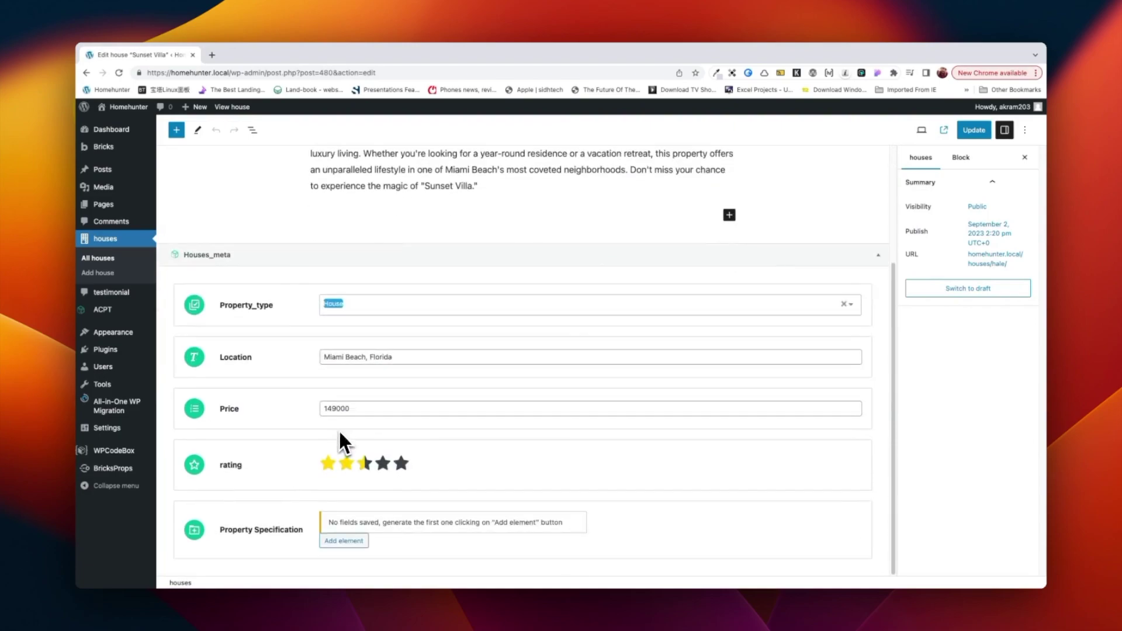
click(354, 541)
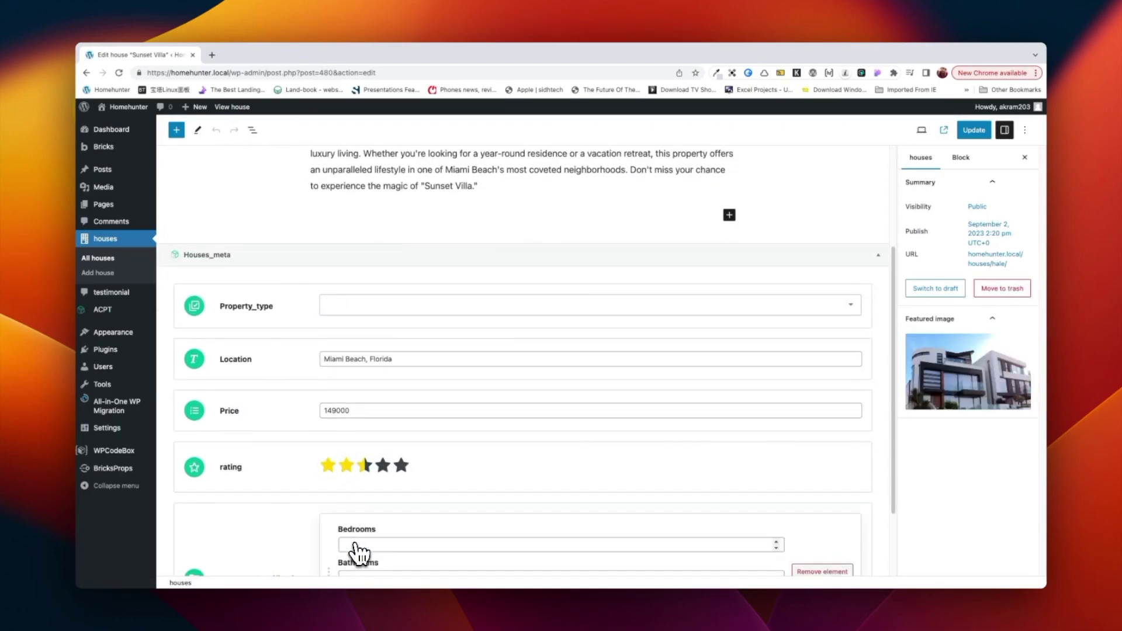
scroll(358, 546, down, 1)
click(362, 493)
text(5)
click(337, 480)
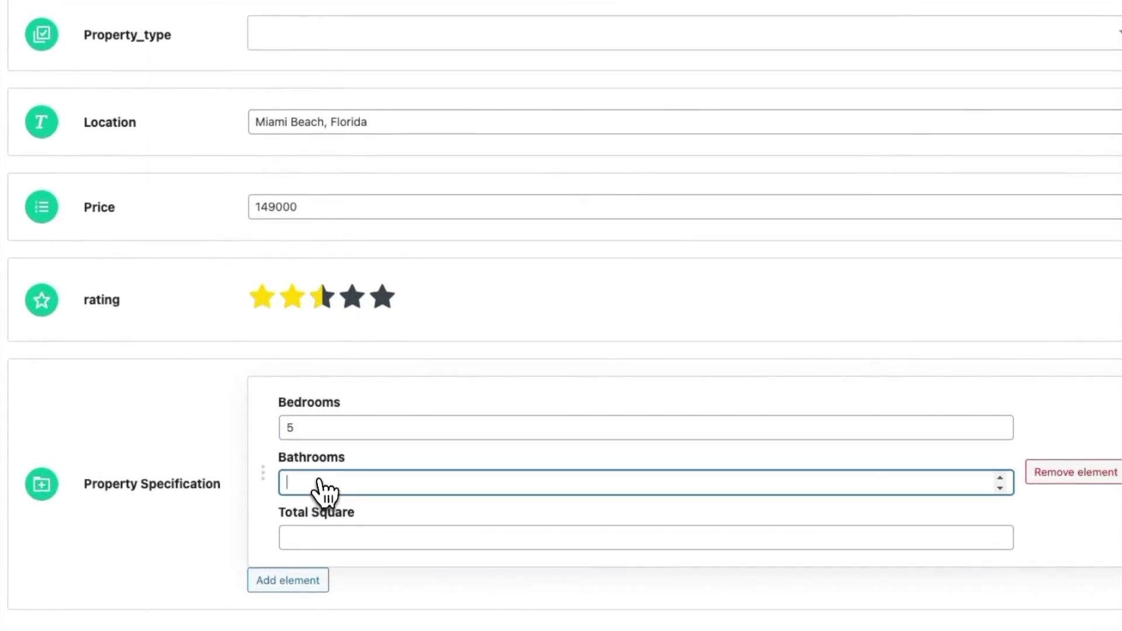
text(3)
click(325, 535)
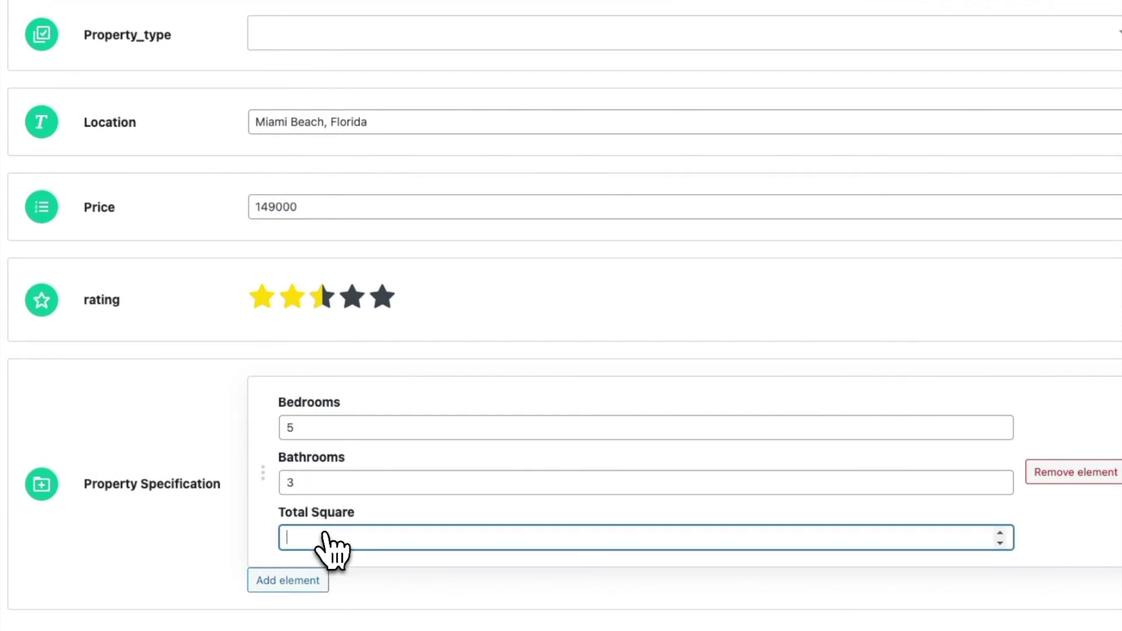
text(3500)
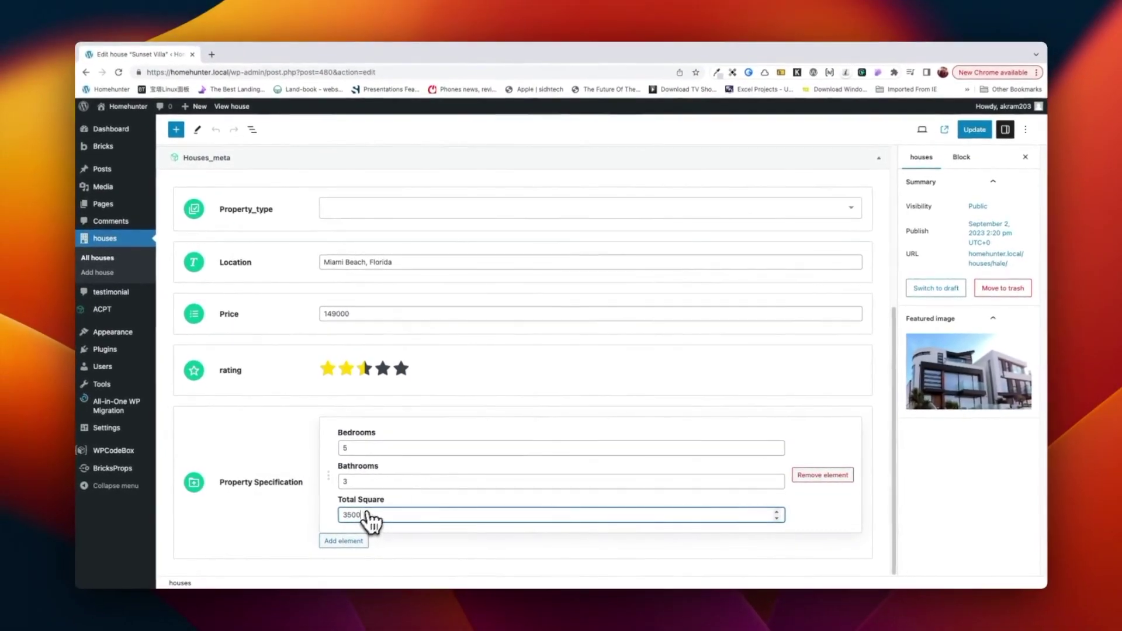
click(974, 138)
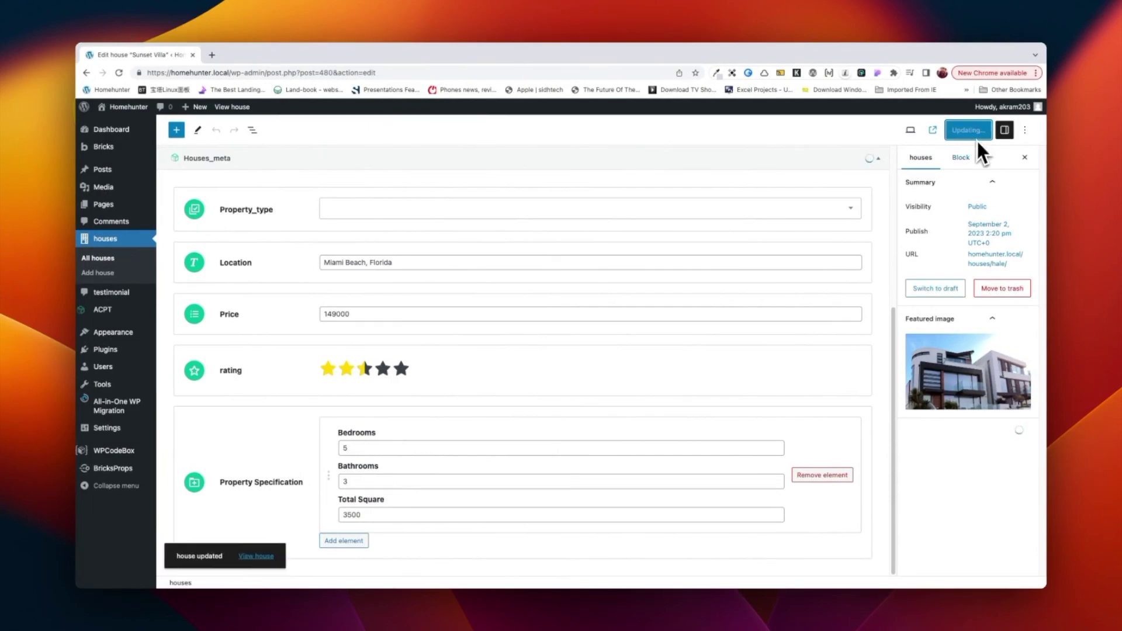
click(113, 262)
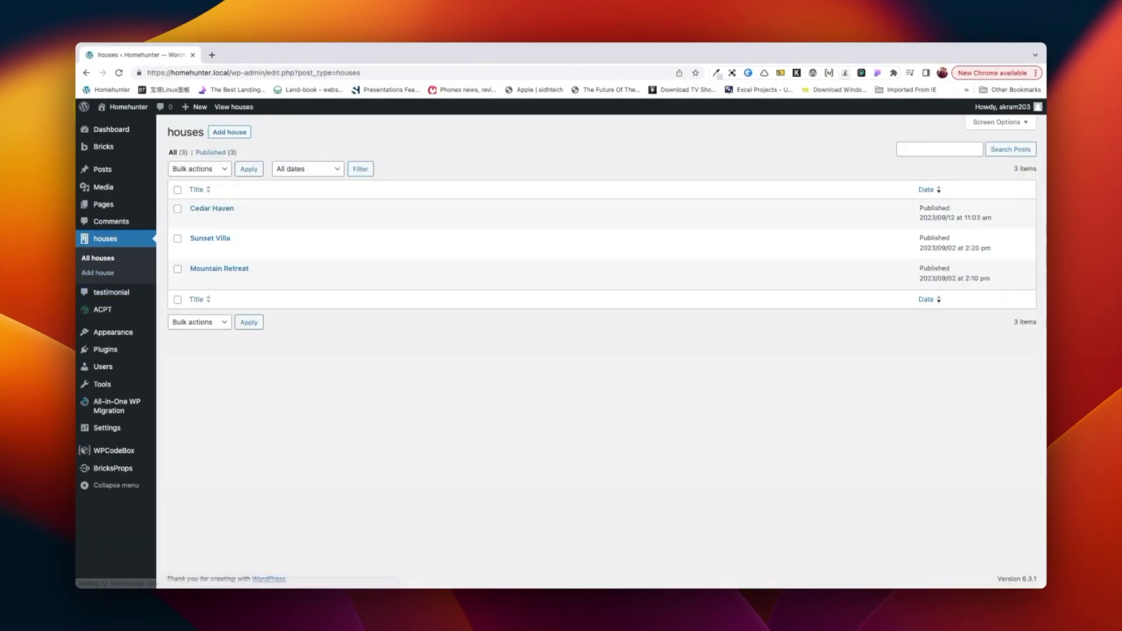
Step: Add a specification to Mountain Retreat with 6 bedrooms, 3 bathrooms and 4800 total square, and update it
click(196, 281)
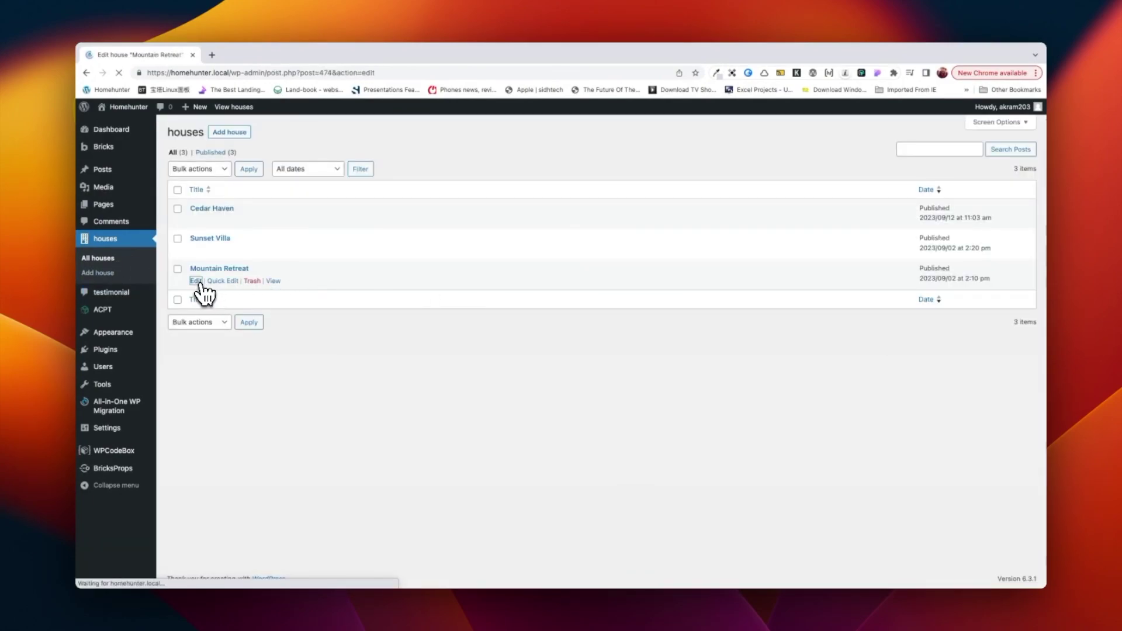
scroll(351, 409, down, 5)
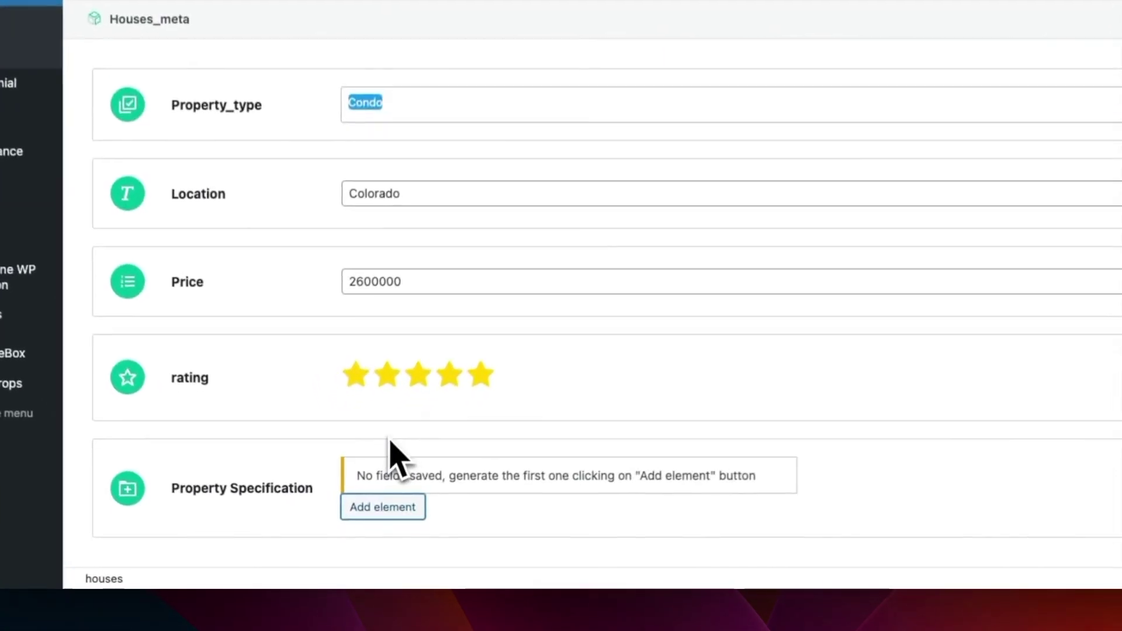
click(344, 540)
scroll(398, 532, down, 3)
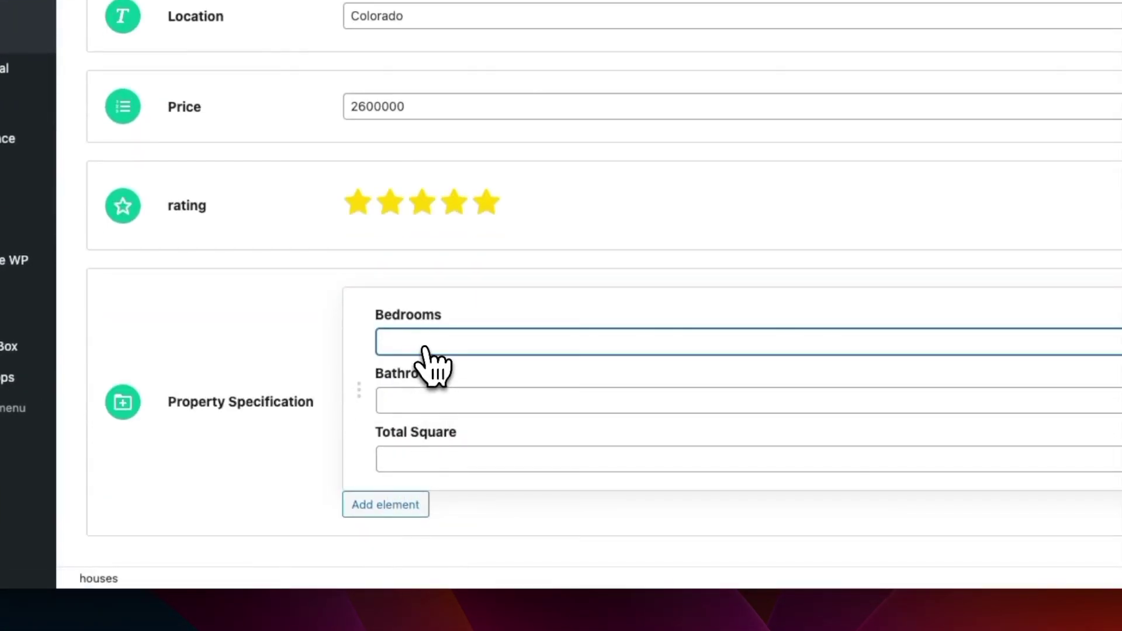
text(6)
click(419, 400)
click(436, 461)
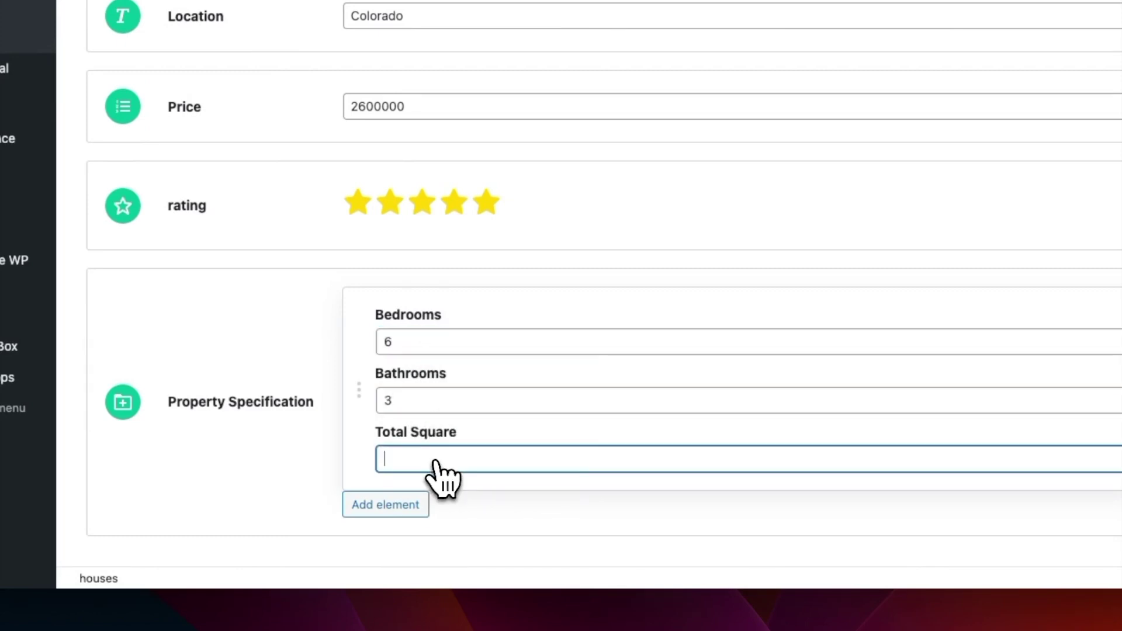
text(4800)
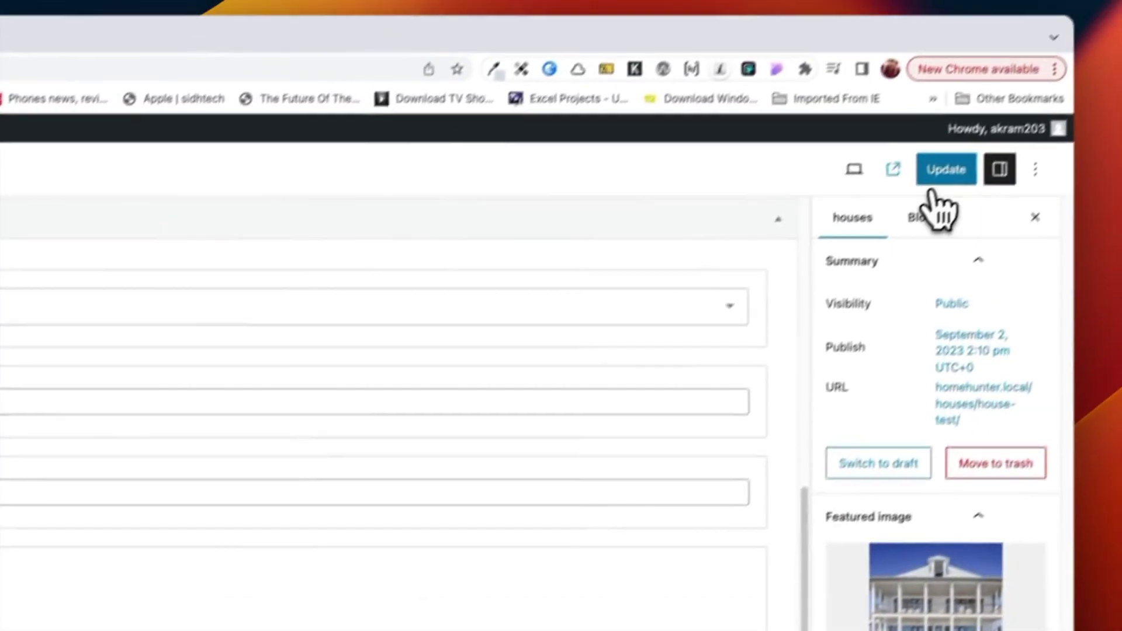
click(937, 175)
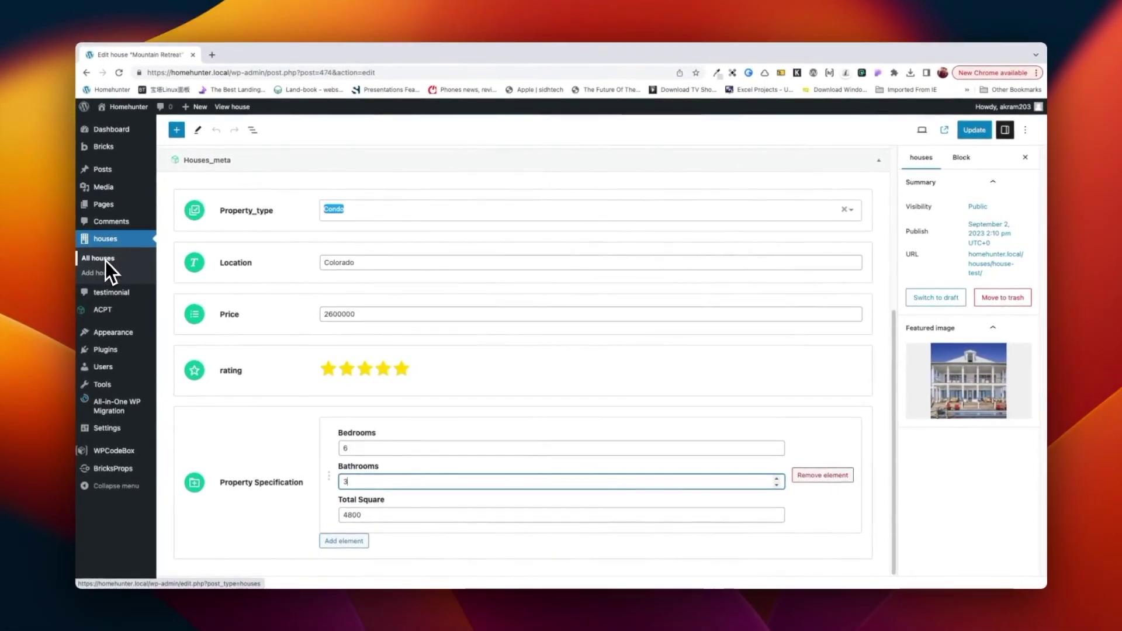
mouse_move(124, 93)
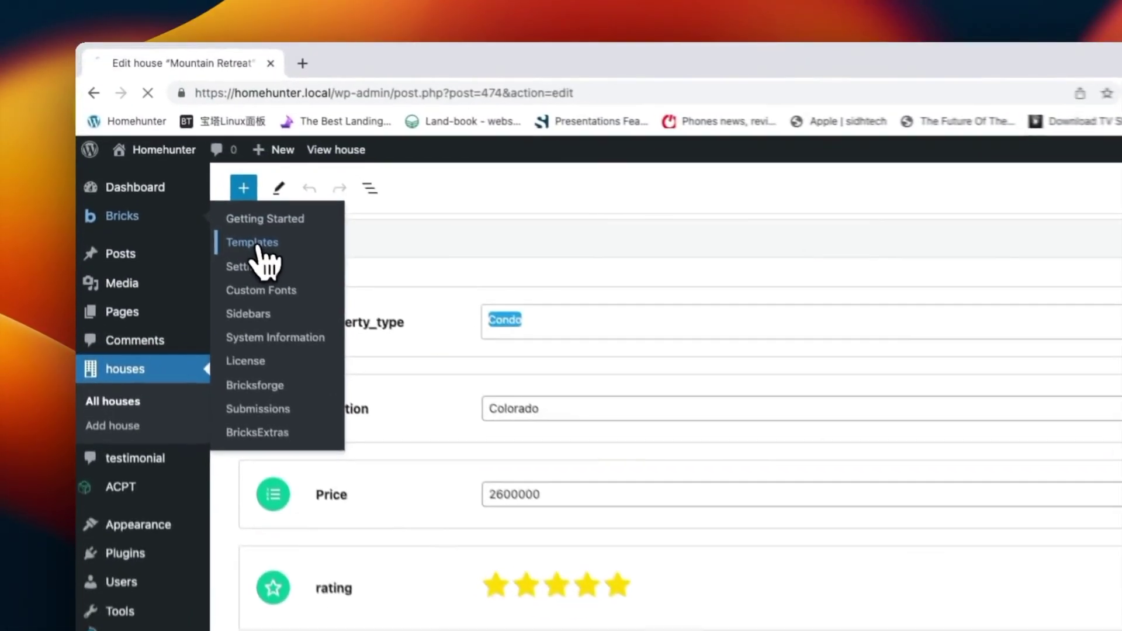
click(257, 244)
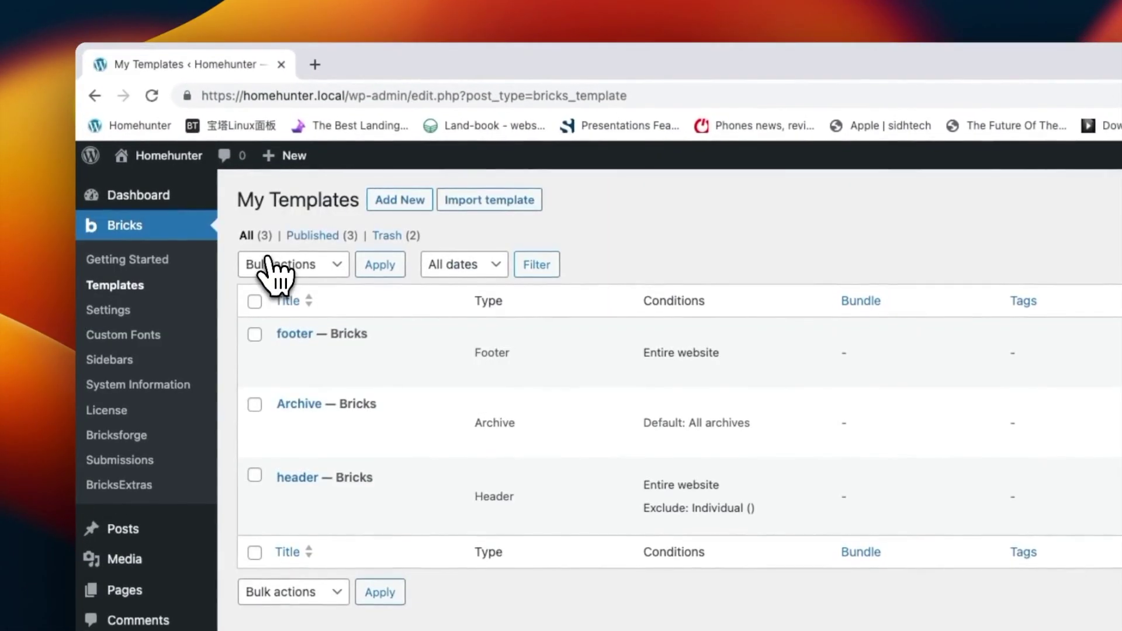
Step: Create the 'single template' Bricks template as type Single, publish it, and open it in Bricks
click(392, 201)
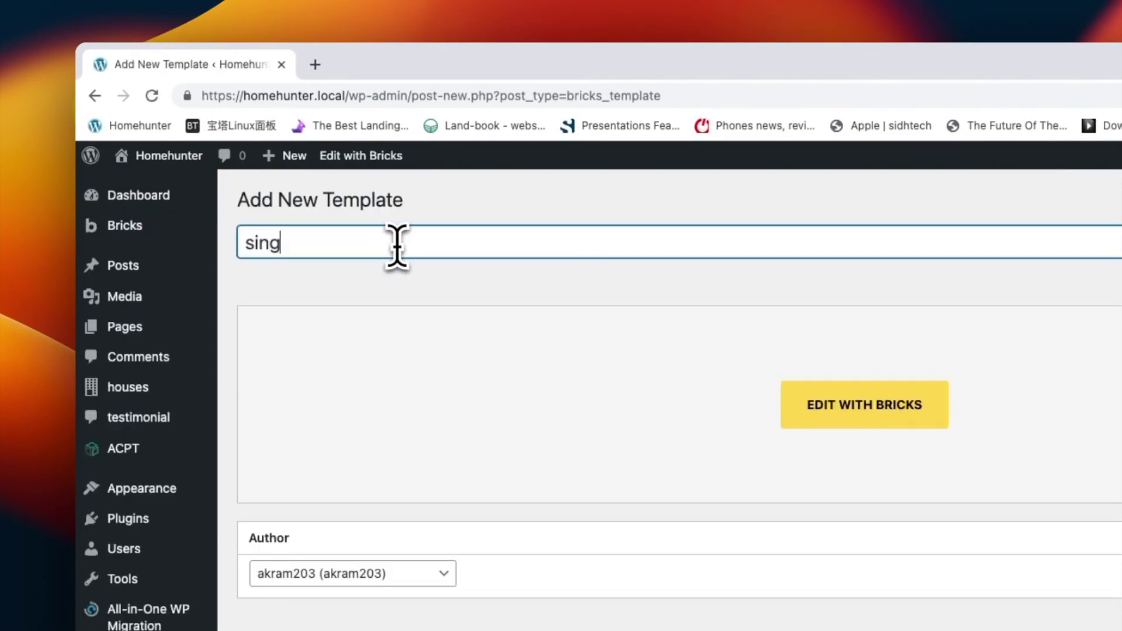
text(plate)
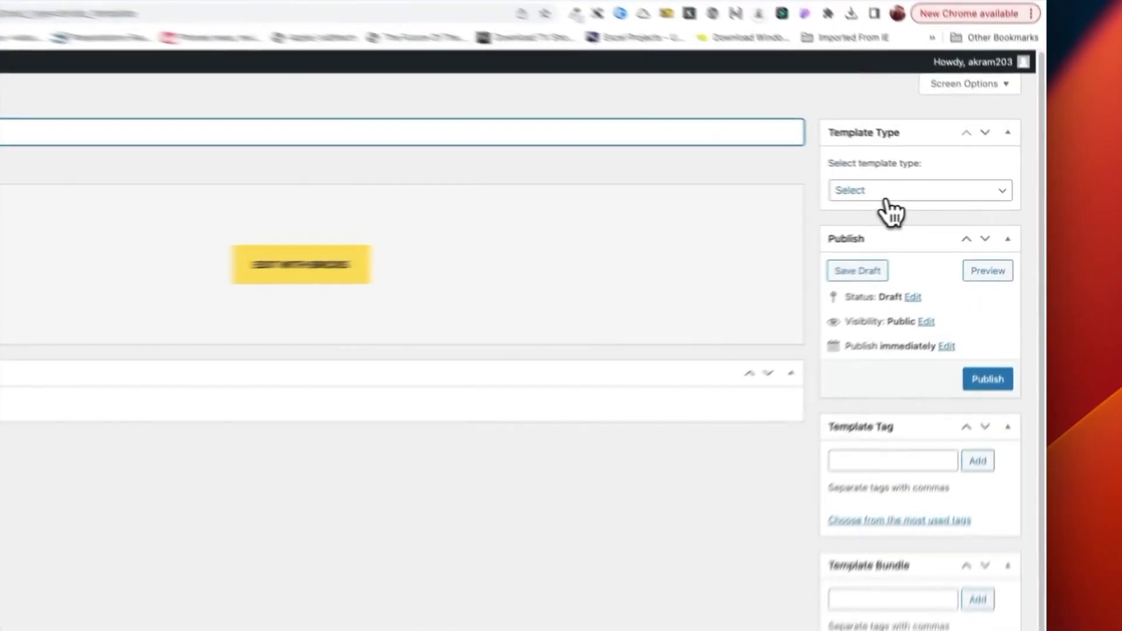
click(937, 199)
click(841, 247)
right_click(974, 424)
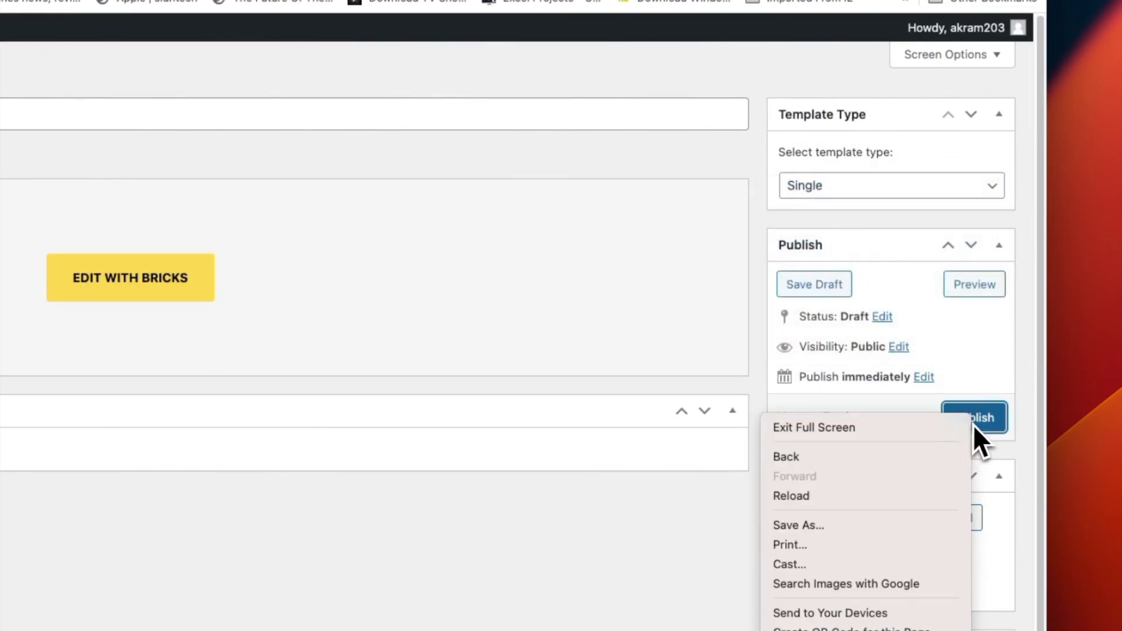
click(974, 417)
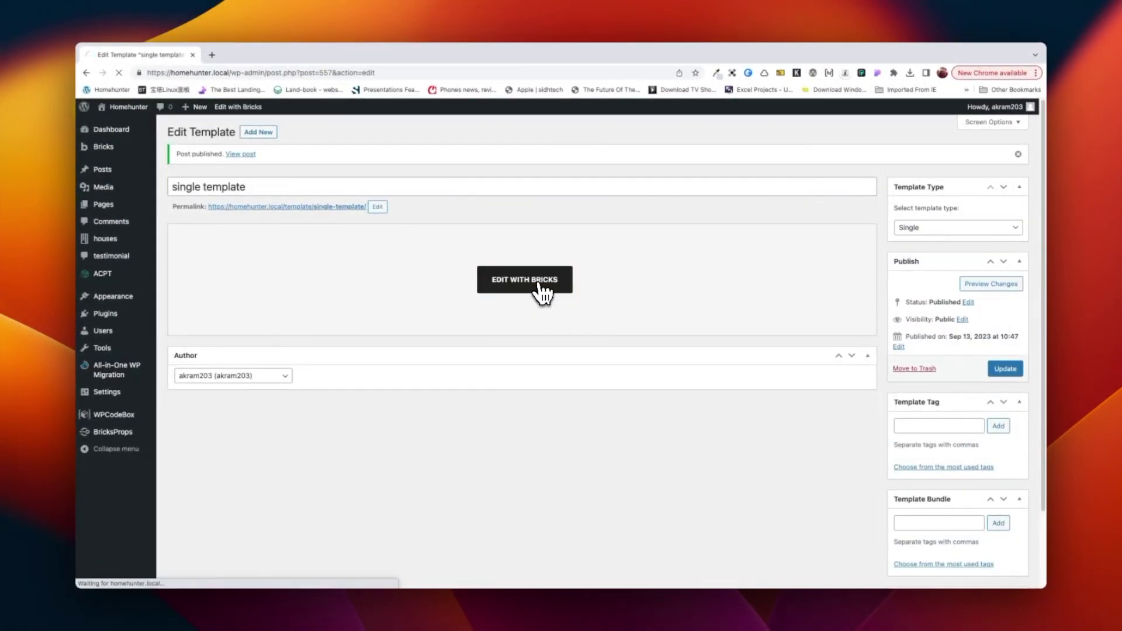
click(541, 287)
Step: Set the container to a grid layout with 2 columns
click(523, 191)
click(184, 258)
click(195, 290)
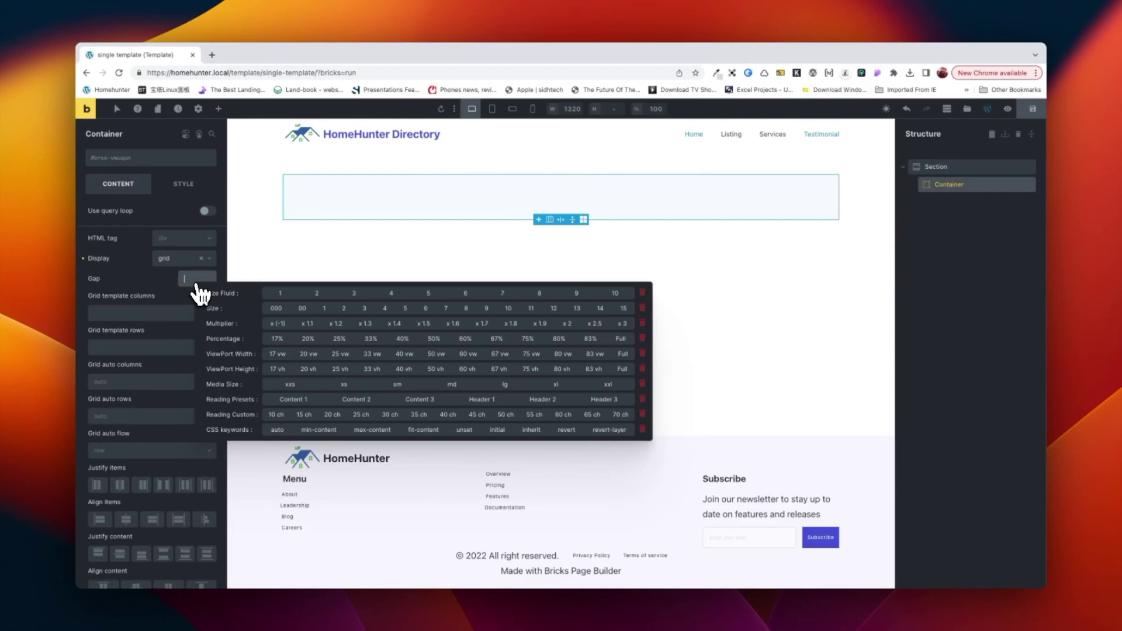
click(237, 336)
Step: Place a Div holding the Post Title in the left grid column
click(218, 109)
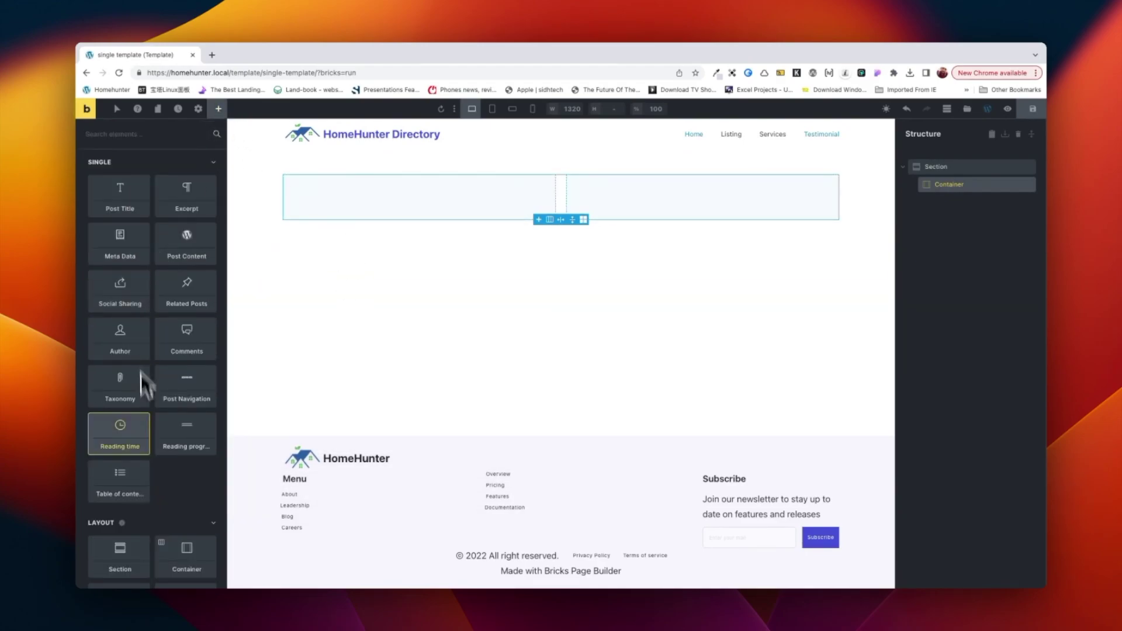
scroll(169, 468, down, 3)
drag(181, 540, 370, 195)
click(218, 108)
drag(121, 220, 386, 195)
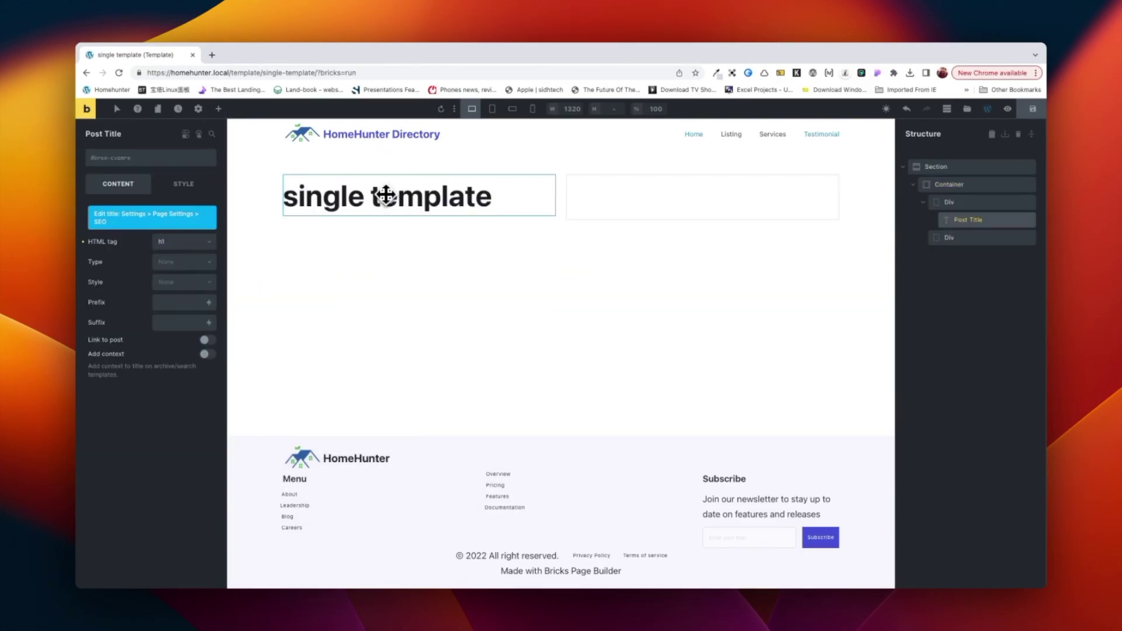
Step: Add a Block under the post title with a Div inside it
click(984, 208)
click(218, 109)
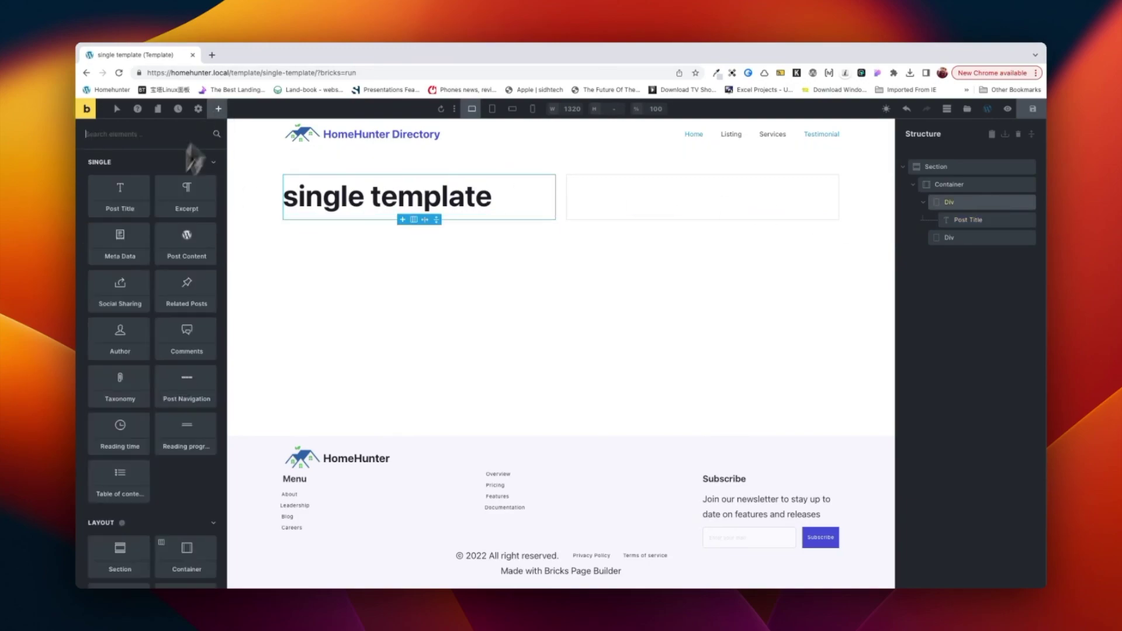
scroll(152, 350, down, 3)
click(124, 441)
click(218, 109)
scroll(152, 350, down, 3)
drag(187, 522, 305, 243)
Step: Add an SVG icon and a Basic Text element inside the Block's Div
click(218, 108)
text(svg)
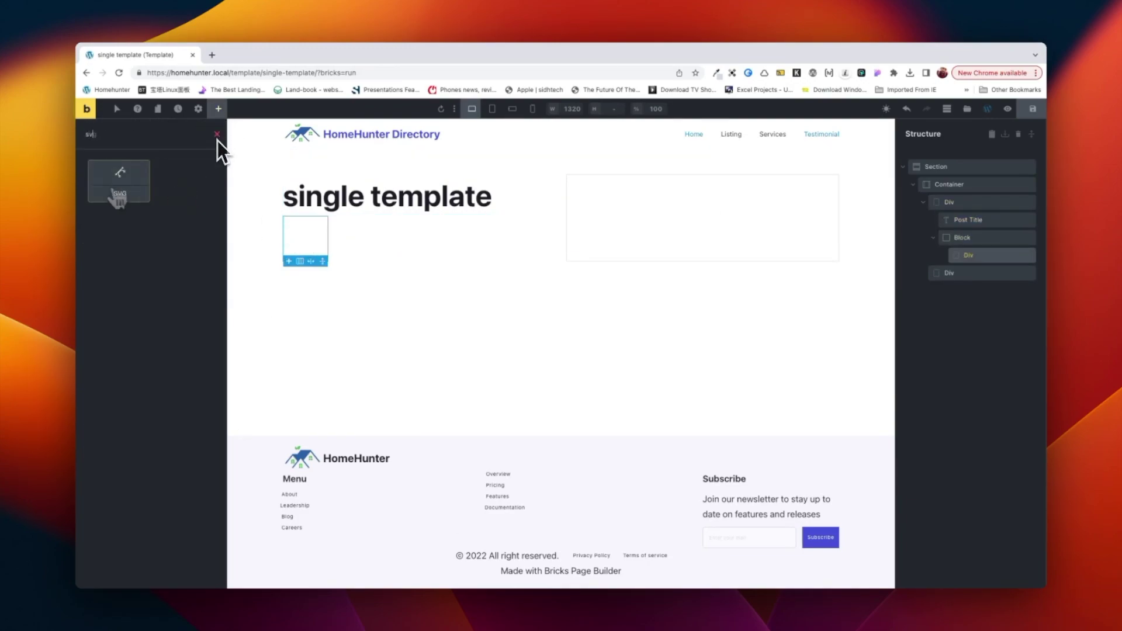
click(115, 181)
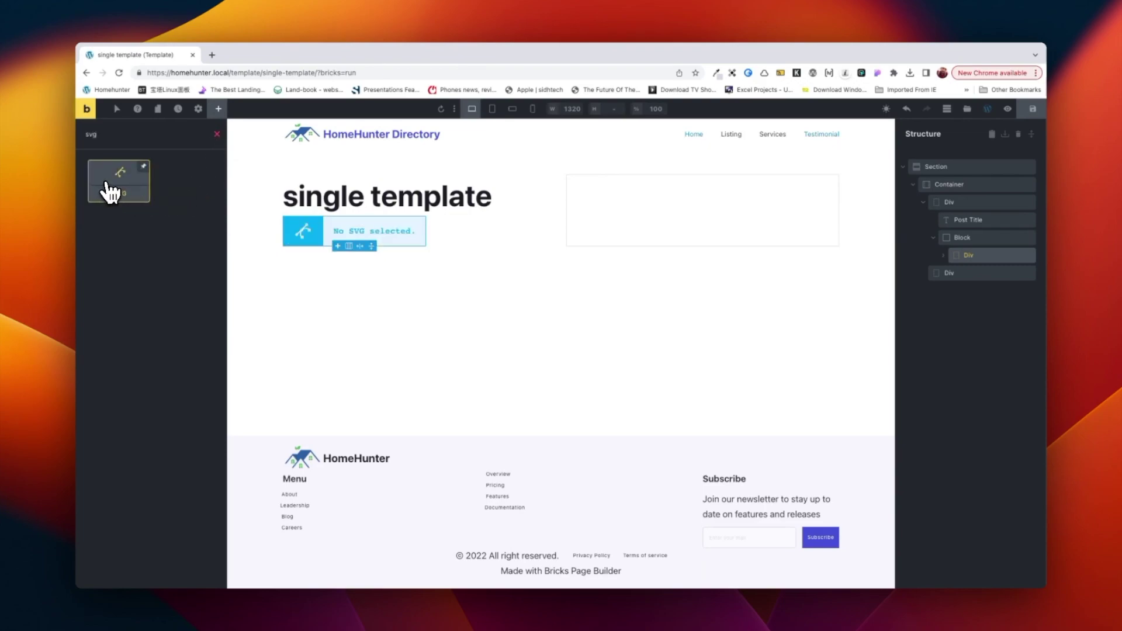
click(217, 134)
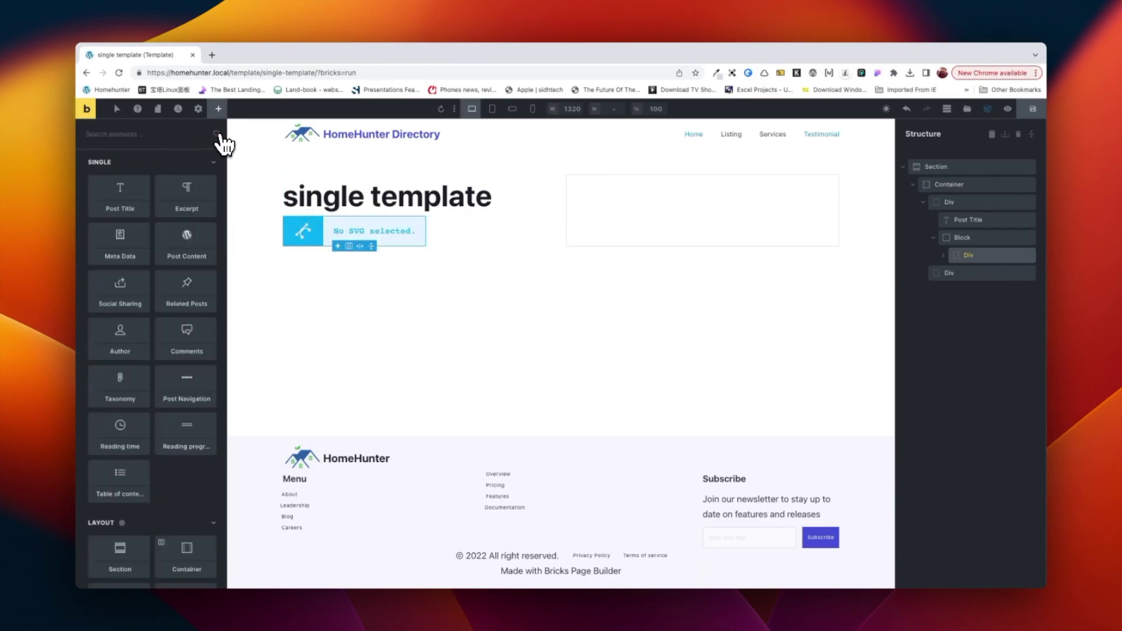
scroll(177, 414, down, 5)
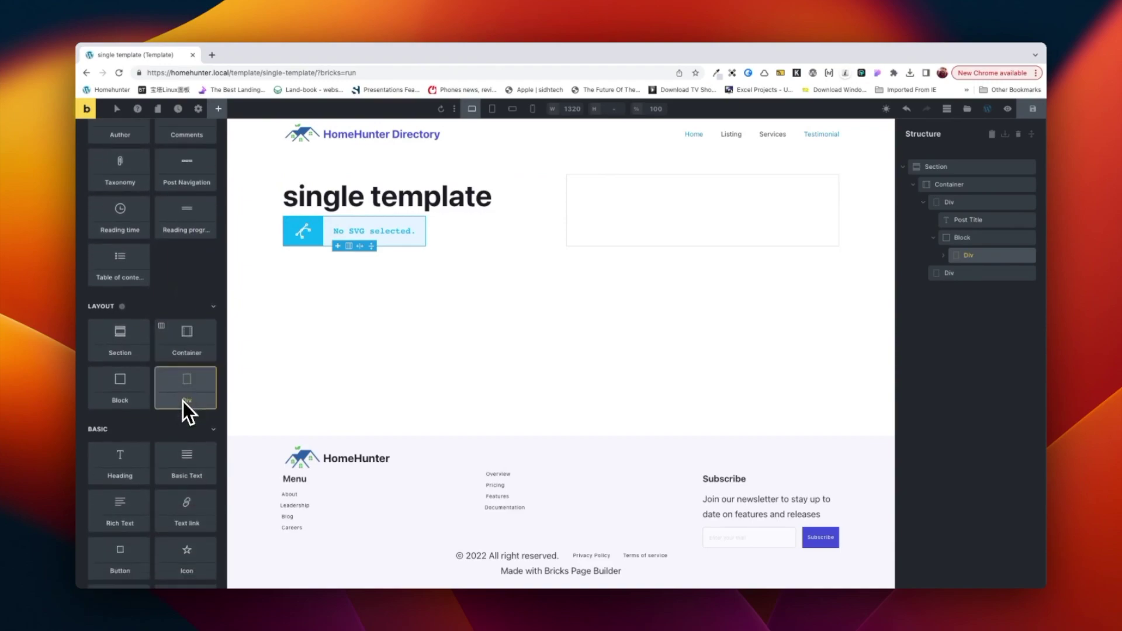
click(186, 447)
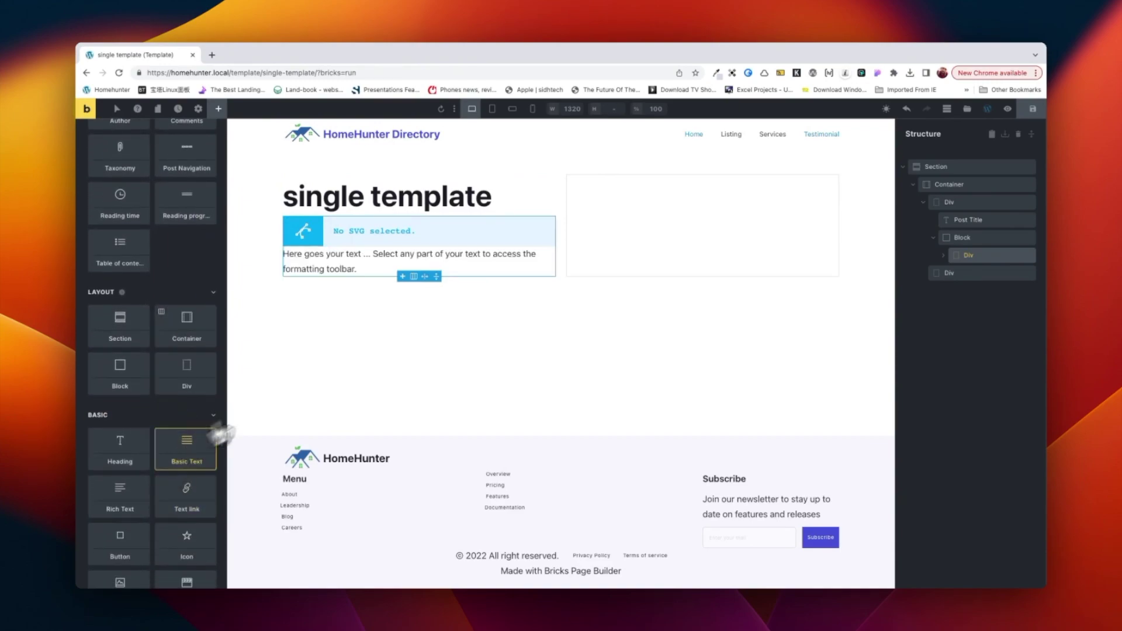
click(320, 266)
Step: Replace the Basic Text default content with the ACPT bedrooms dynamic tag followed by ' Bedrooms'
click(90, 223)
key(super+a)
key(BackSpace)
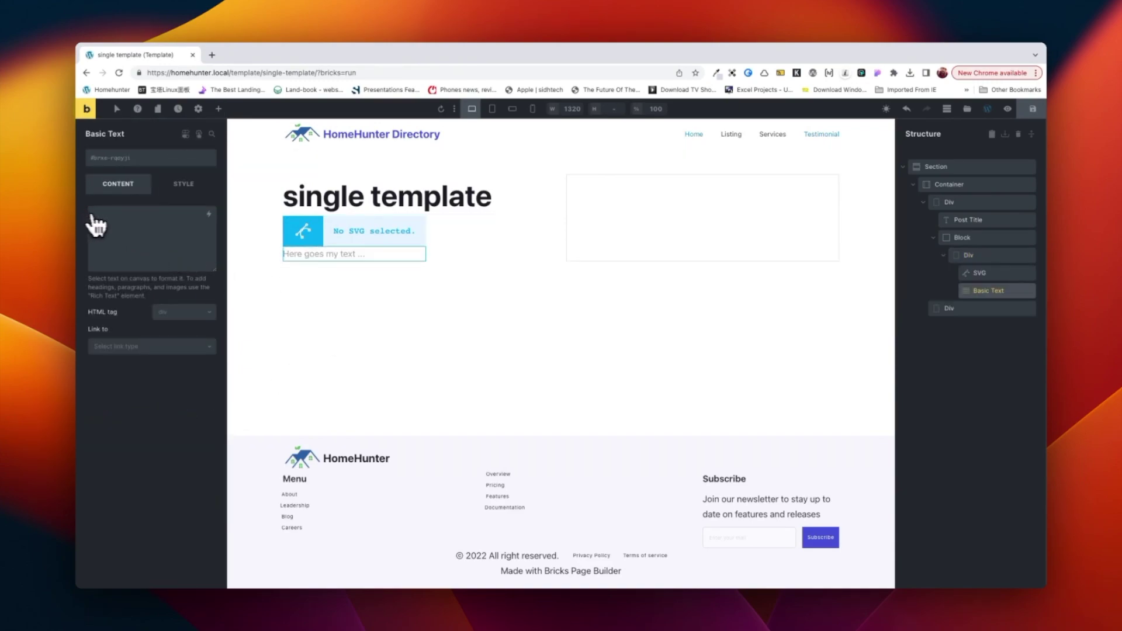
click(209, 215)
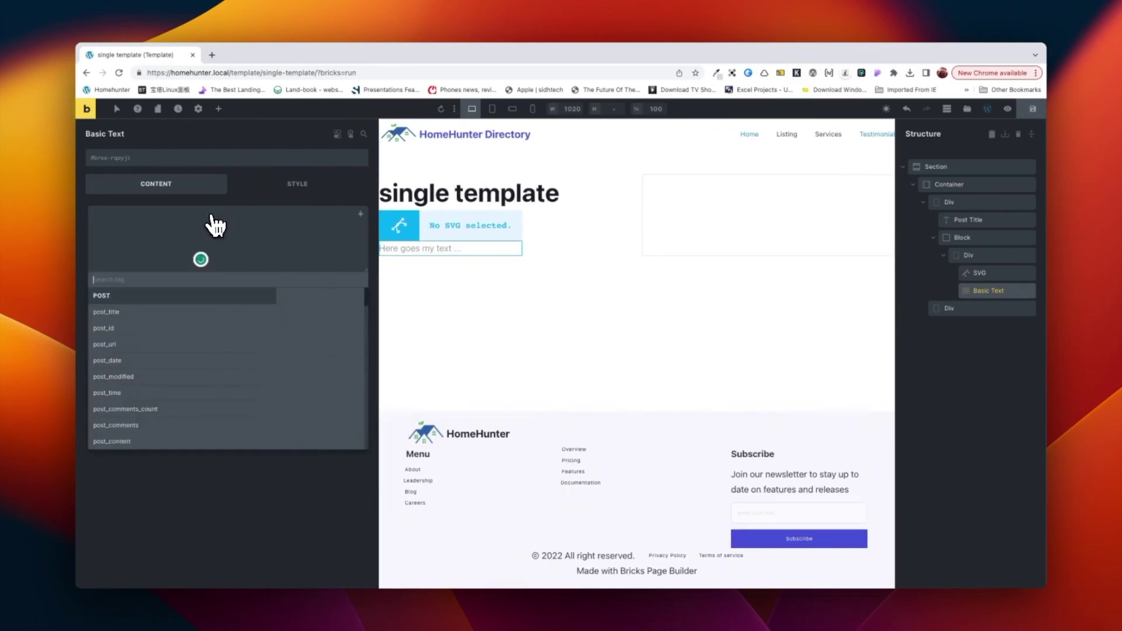
text(bed)
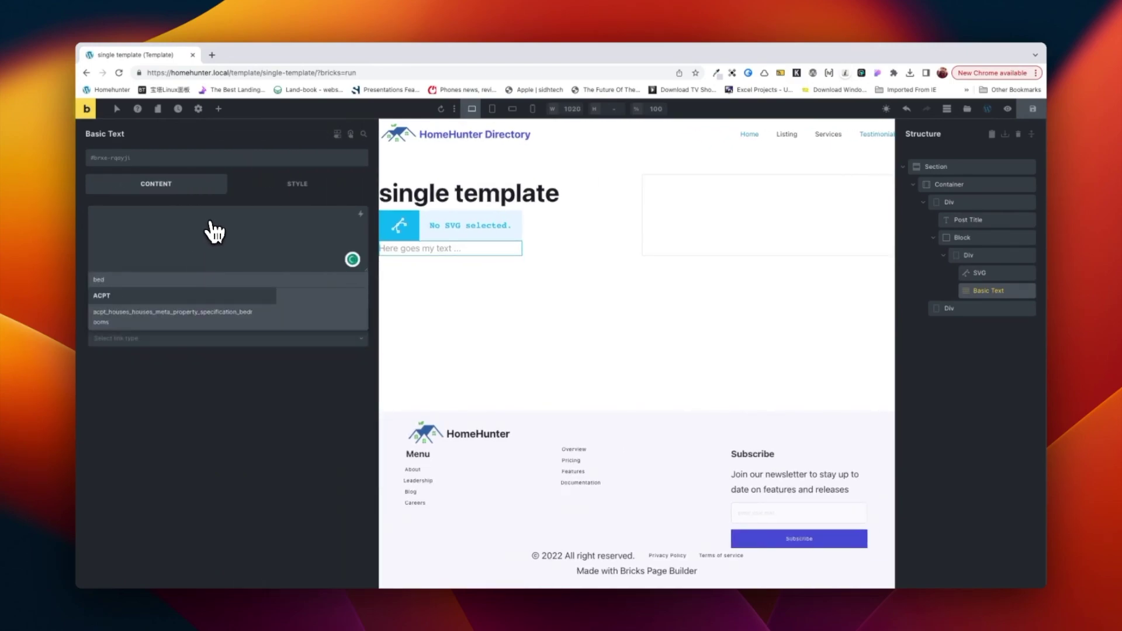
click(162, 317)
click(197, 239)
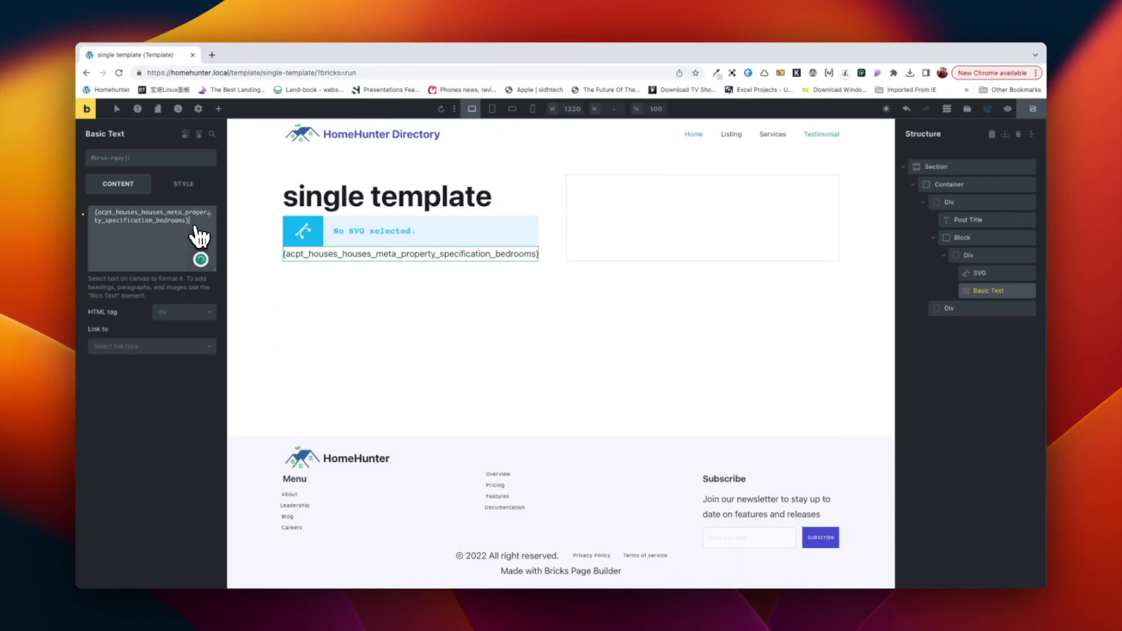
text(Bedrooms)
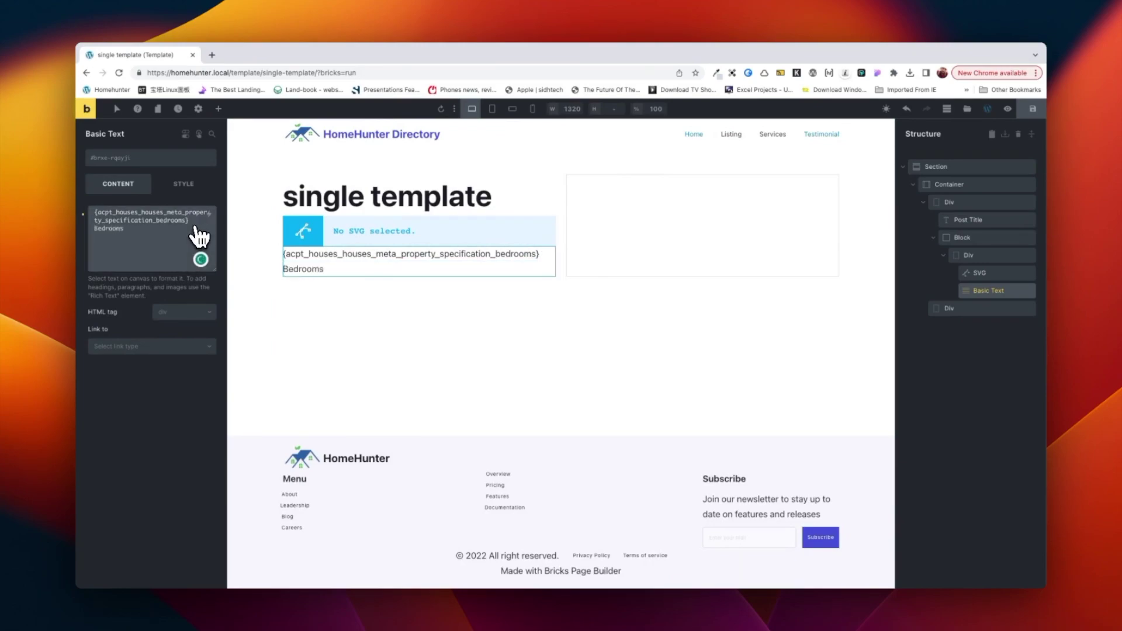
click(367, 234)
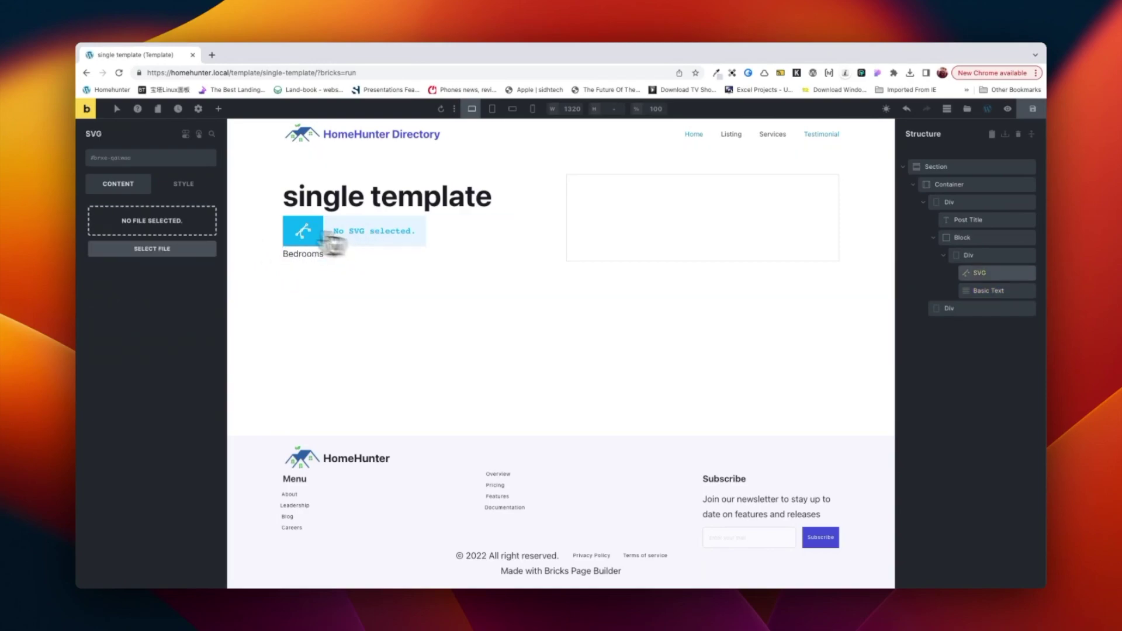
Step: Set the SVG icon to bedroom.svg from the media library with height 25
click(171, 233)
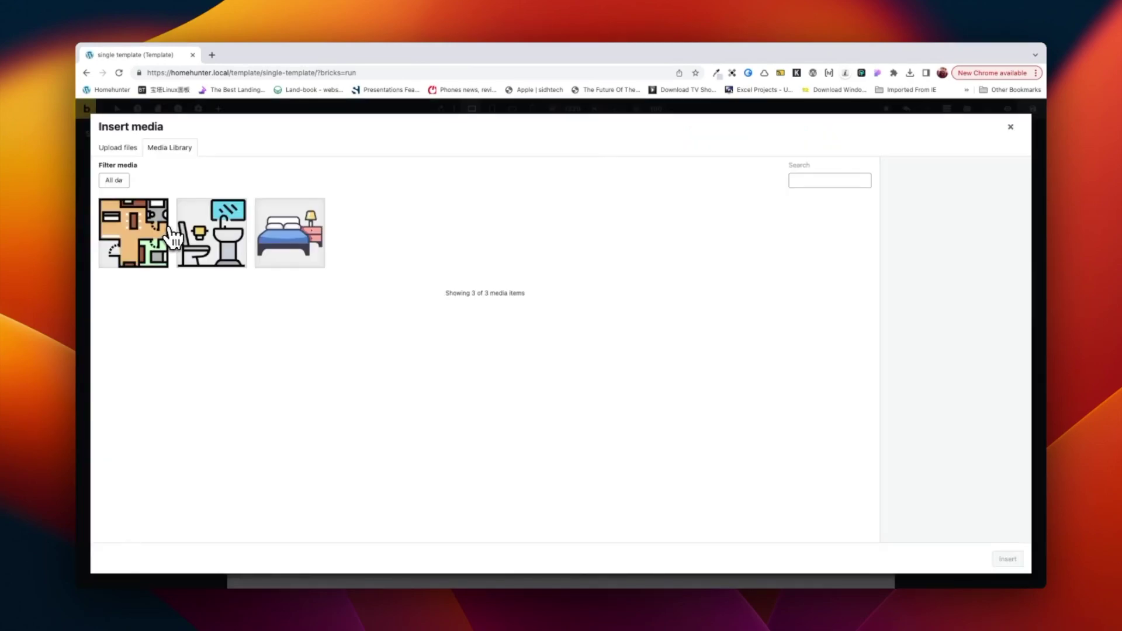
click(266, 246)
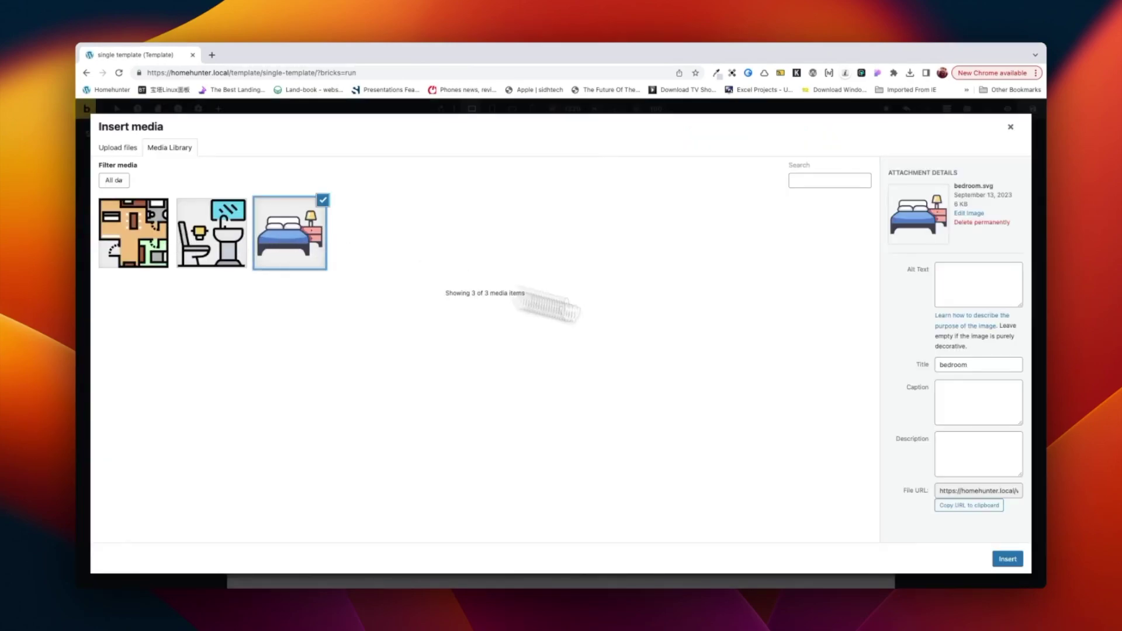
click(1006, 559)
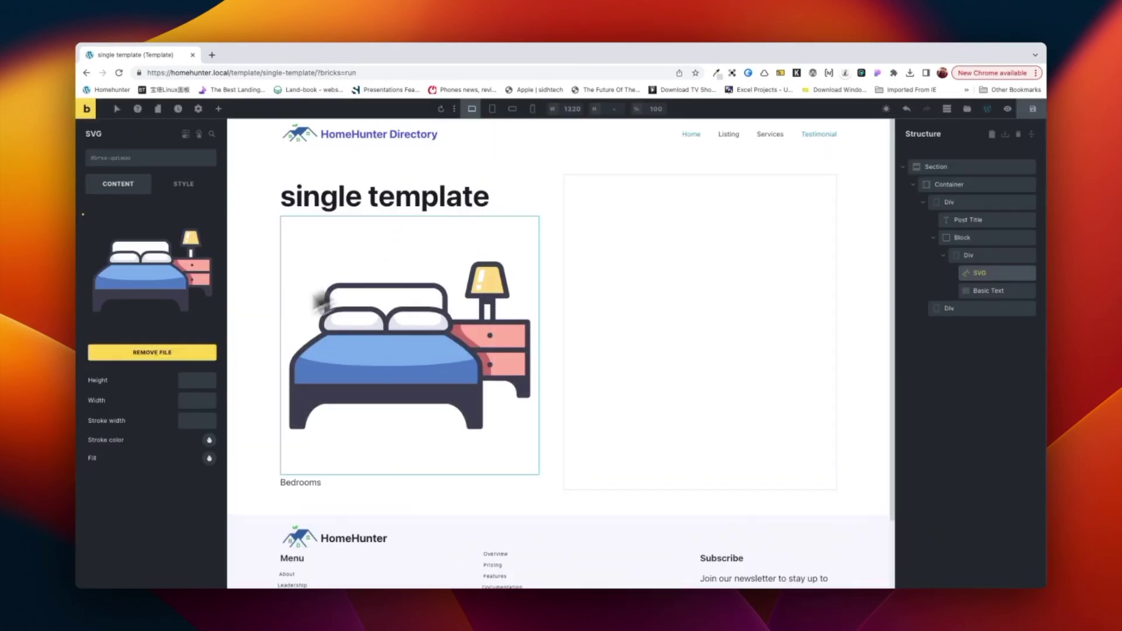
click(200, 381)
text(25)
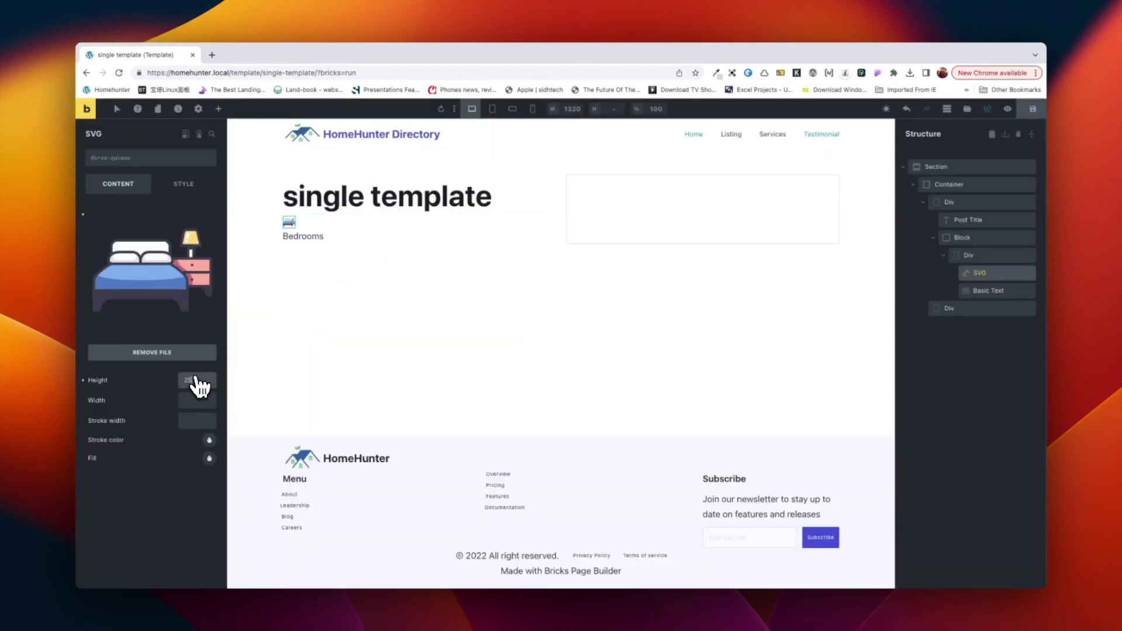
click(198, 402)
Step: Make the bedrooms div a flex row with a small fluid gap and vertically centred items
click(320, 237)
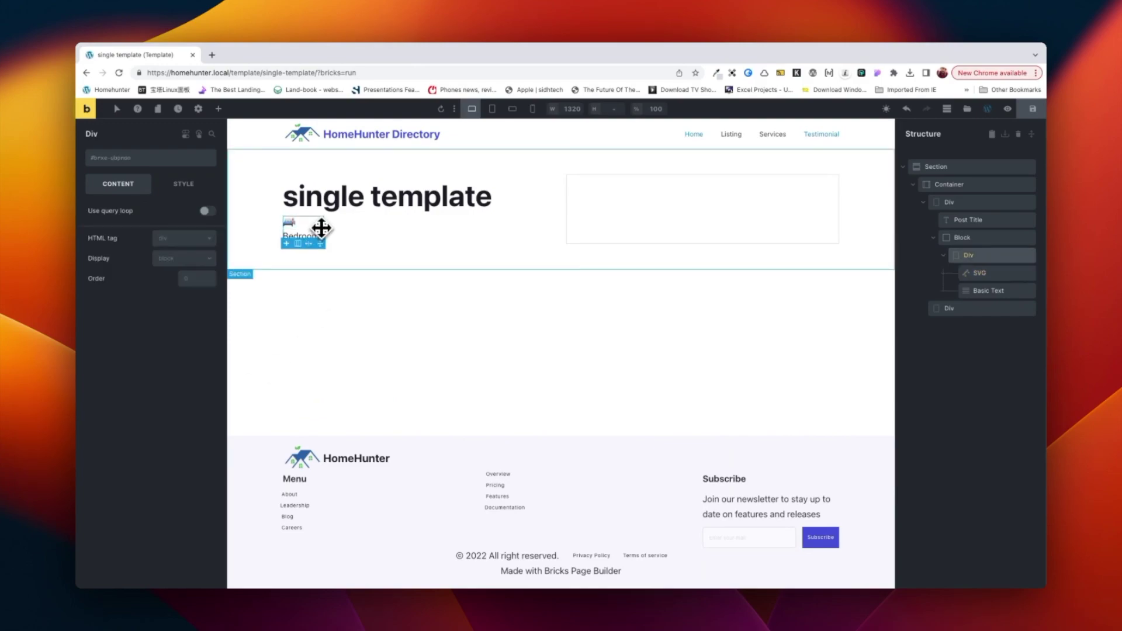
click(177, 259)
click(177, 282)
click(196, 421)
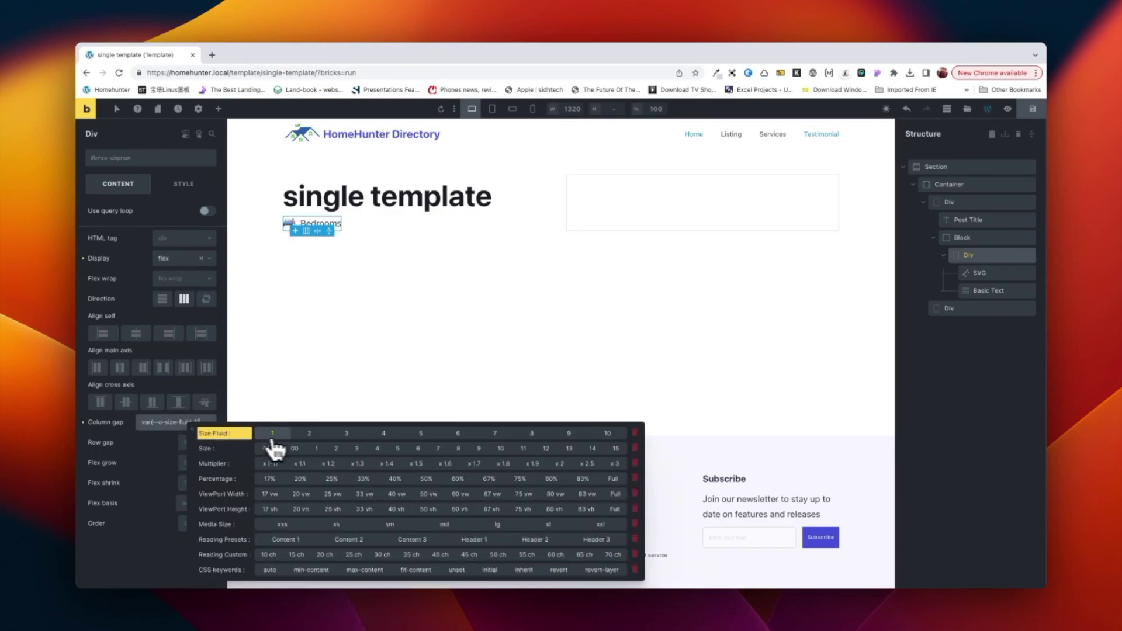
click(300, 446)
click(126, 402)
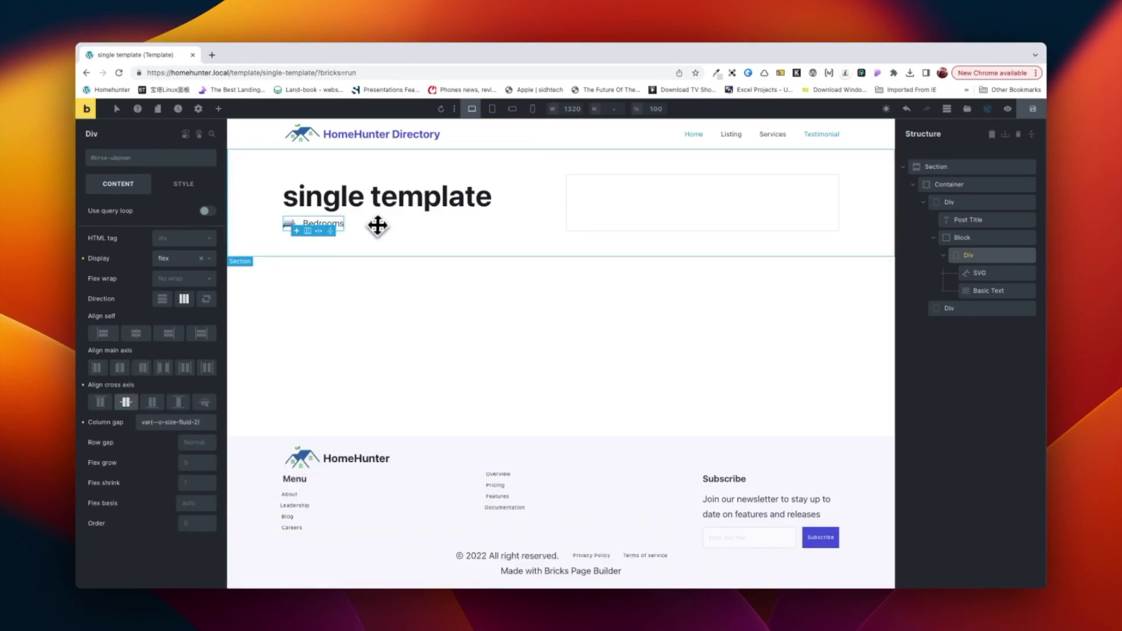
Step: Duplicate the item twice and switch the copies to bathrooms and total square footage tags and icons
click(1024, 255)
click(1020, 257)
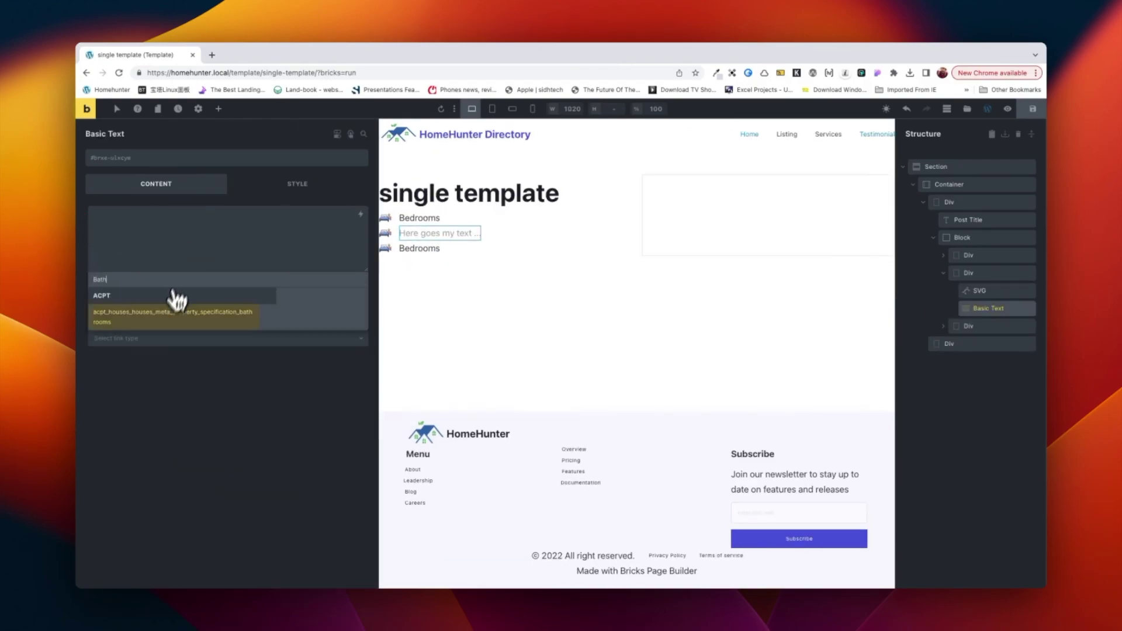
click(175, 300)
text(Bathrooms)
click(288, 252)
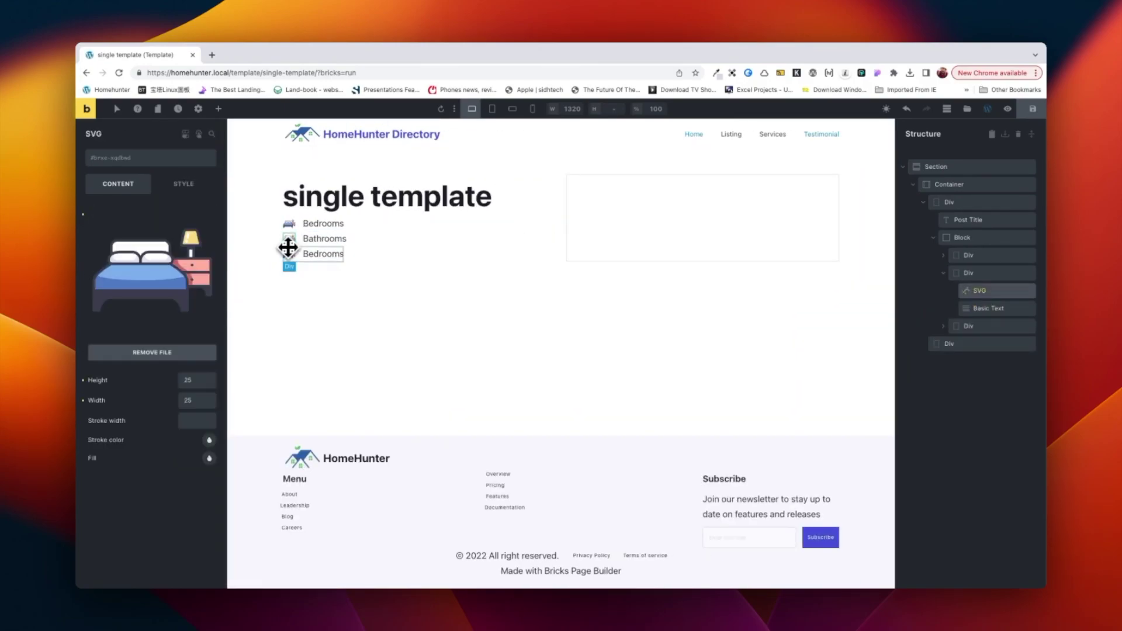
click(176, 263)
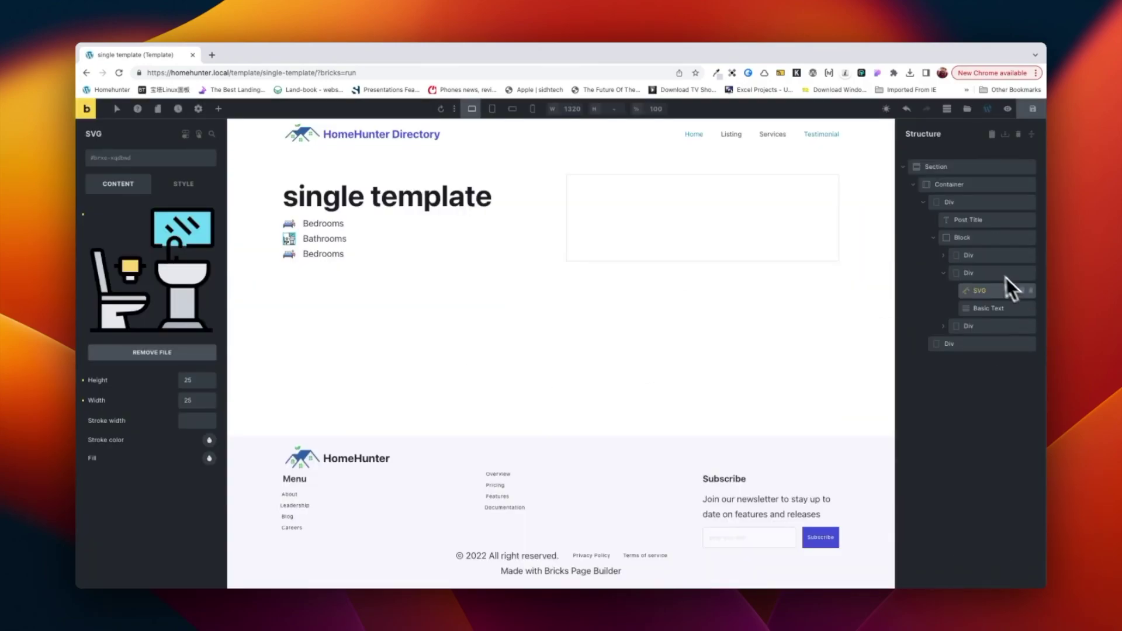
click(941, 288)
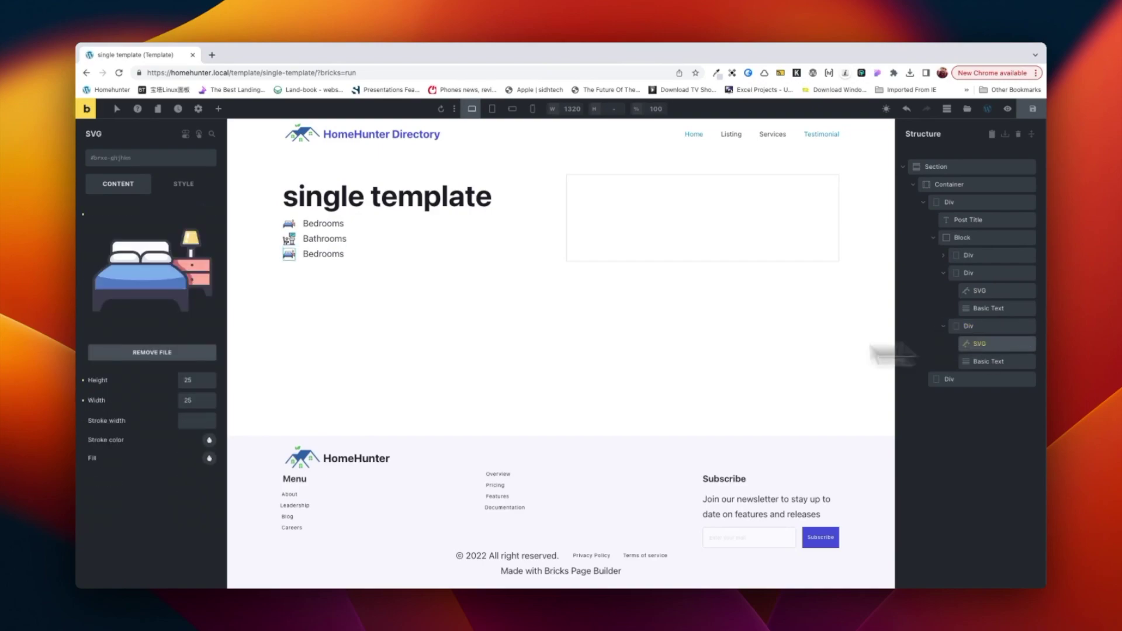
click(166, 289)
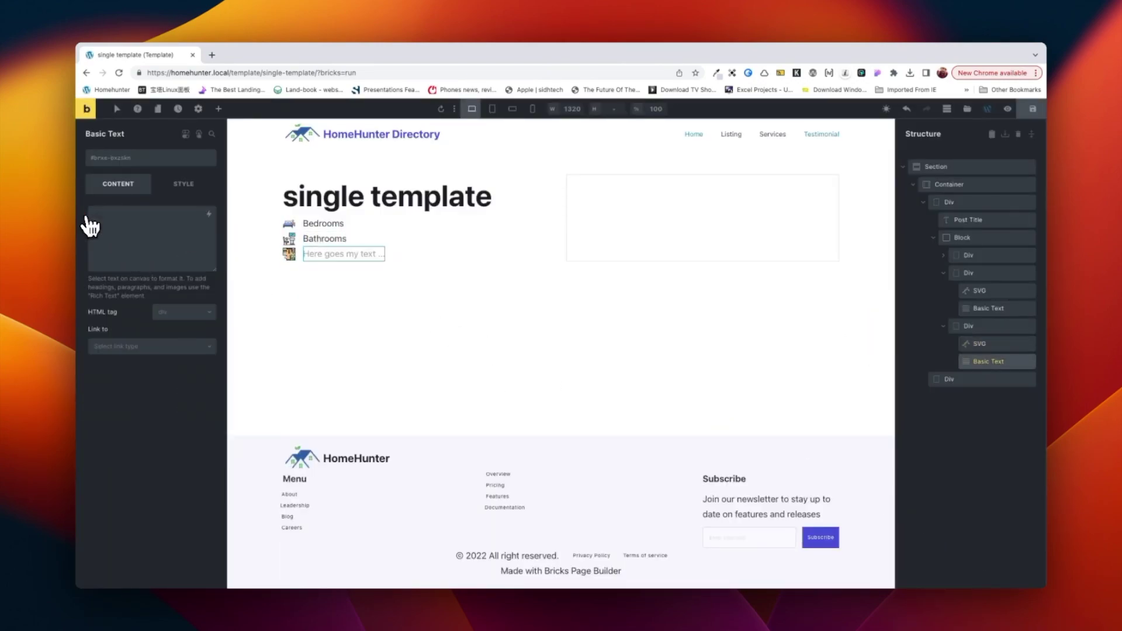
click(360, 214)
text(s)
click(150, 321)
text(s)
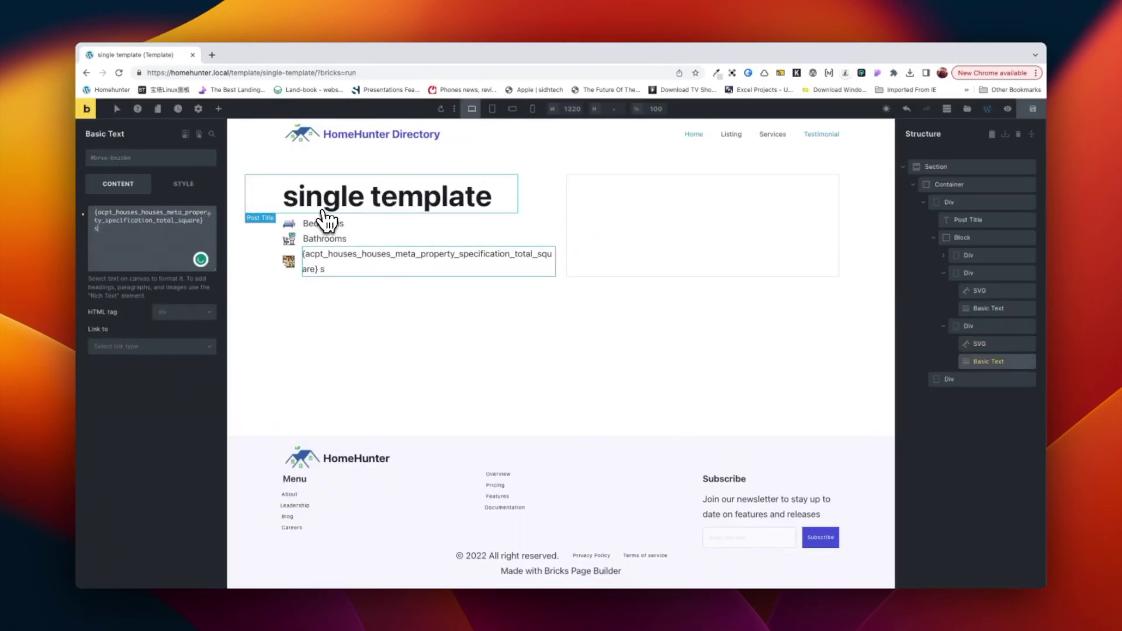
Step: Set the Block direction to row so the three items sit side by side
click(362, 240)
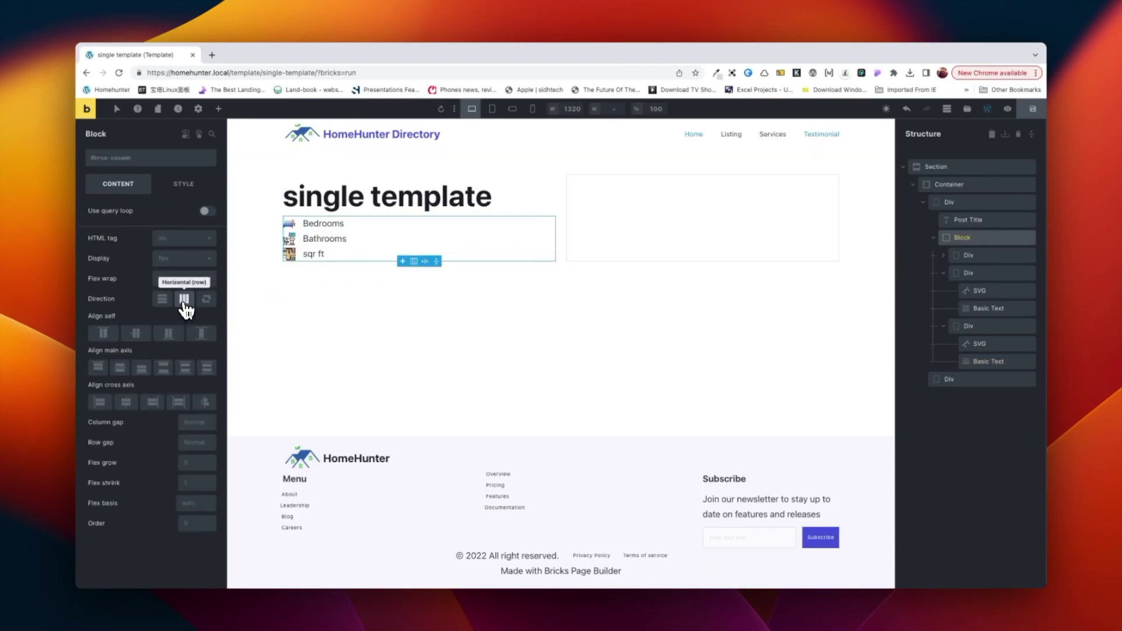
click(183, 298)
click(181, 432)
double_click(323, 223)
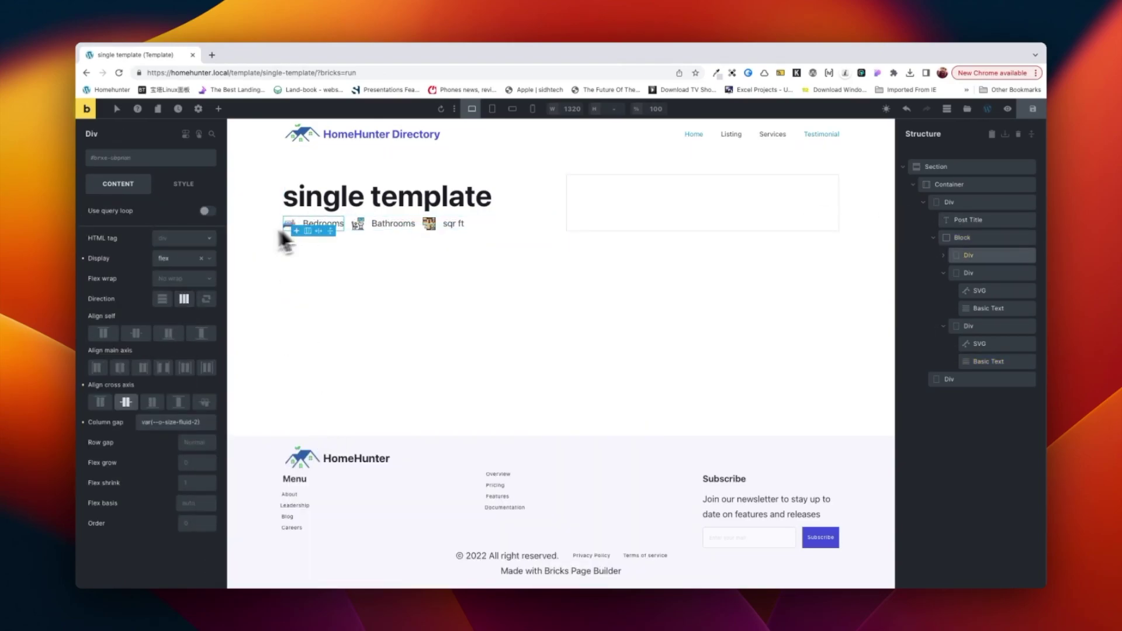
click(672, 217)
Step: Add an Image element to the right column using the featured image as dynamic source
click(218, 114)
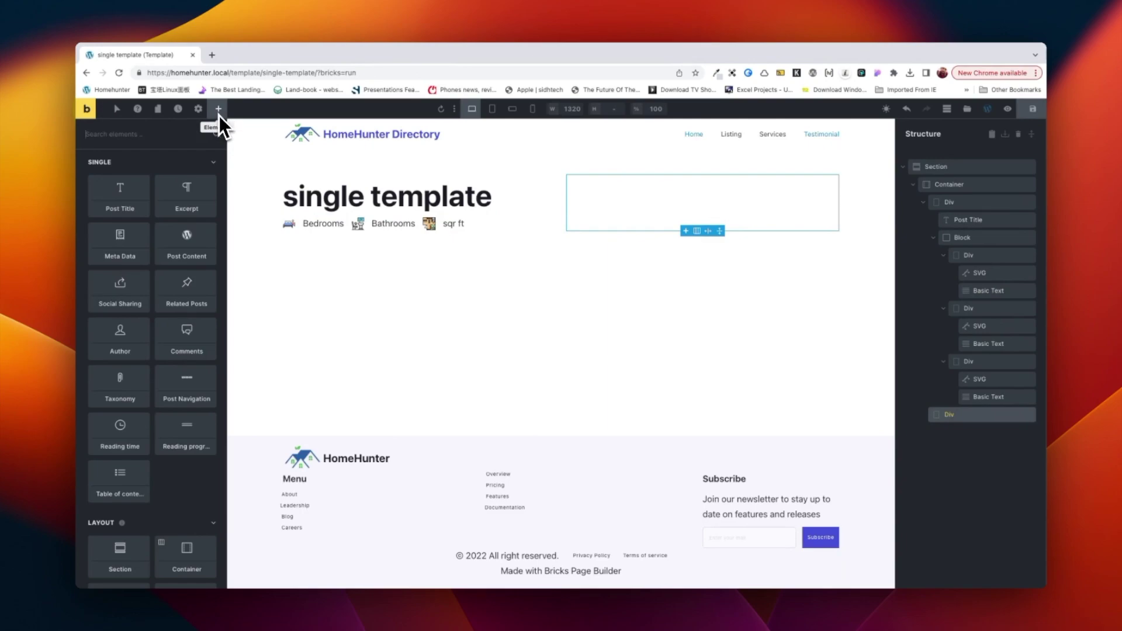
text(img)
key(BackSpace)
drag(123, 188, 647, 187)
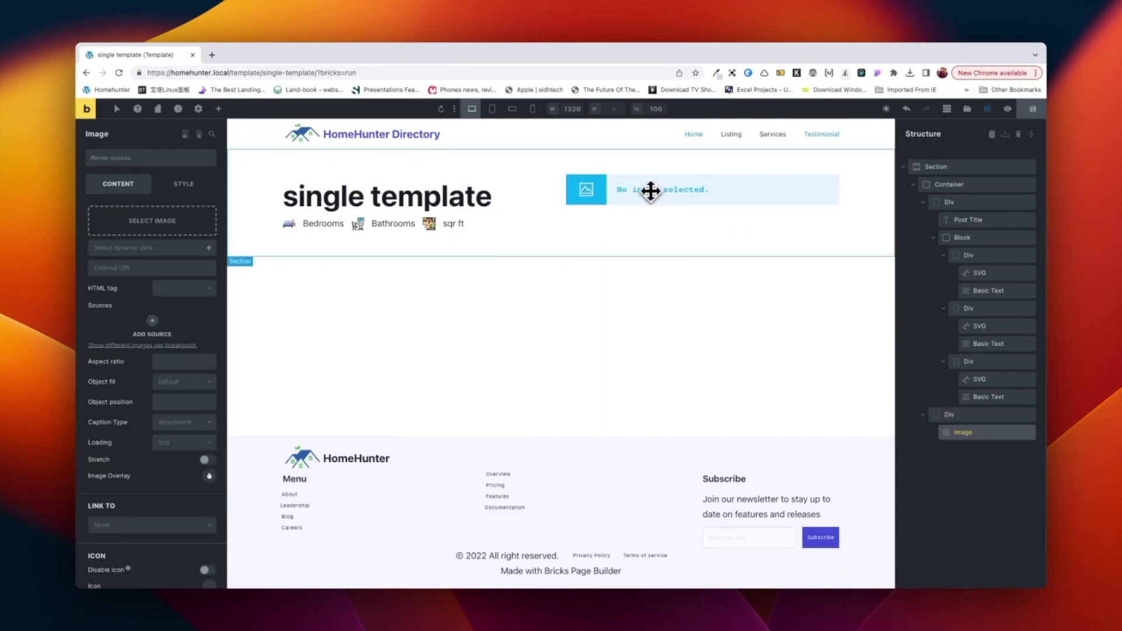
click(209, 248)
click(130, 300)
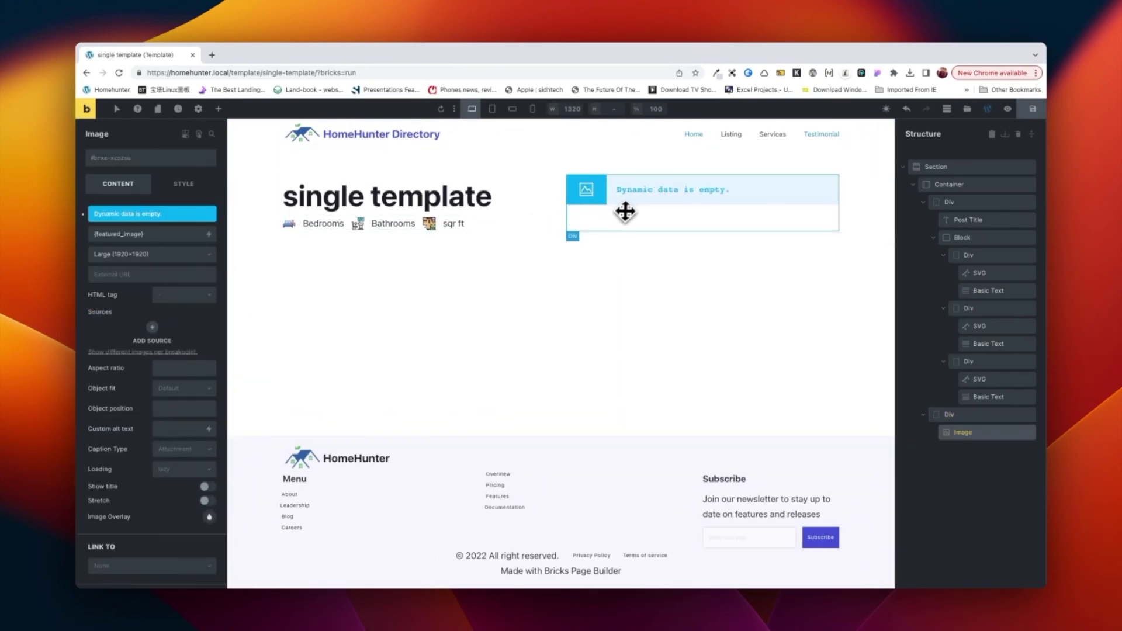
Step: Flex-centre the image in its column, vertically centre both columns, and save
click(615, 219)
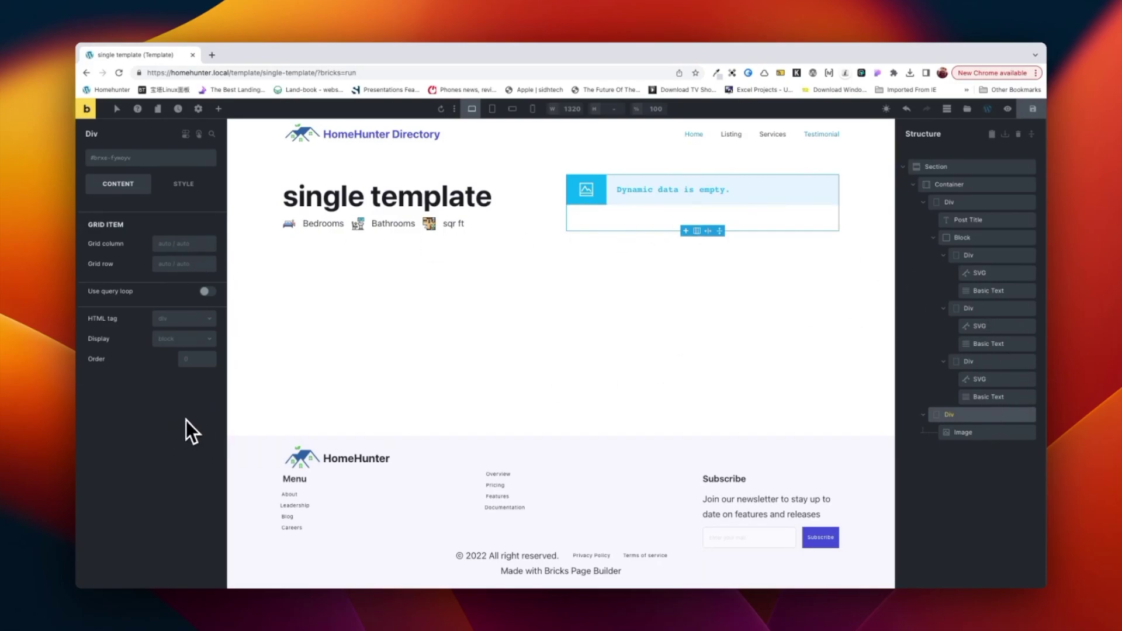
click(184, 338)
click(178, 355)
click(142, 447)
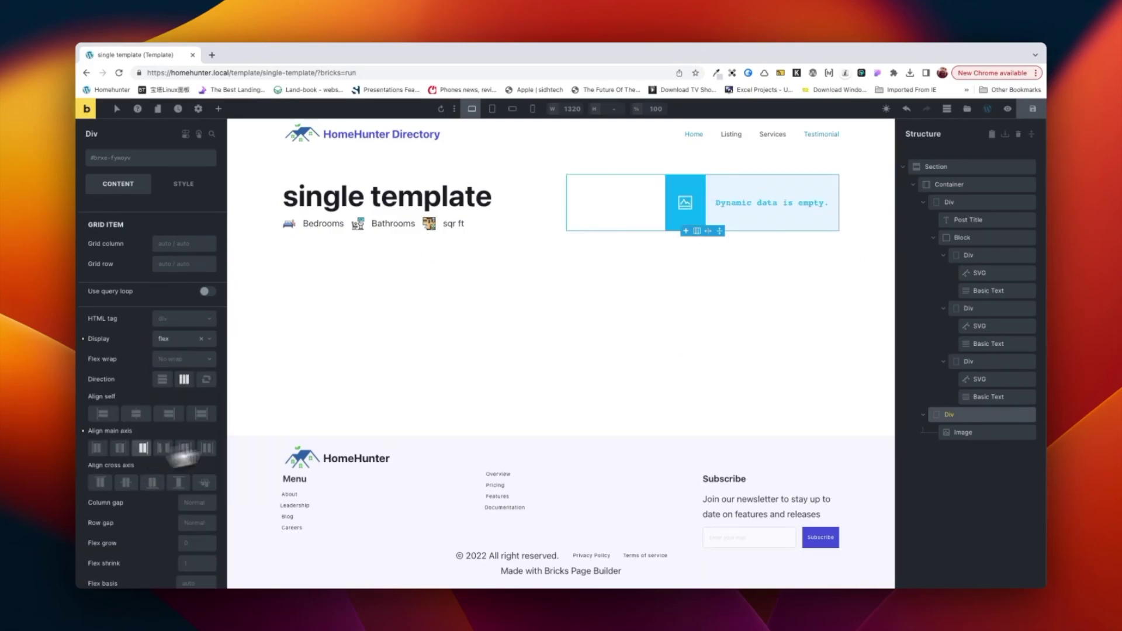
click(568, 209)
click(124, 519)
click(1033, 108)
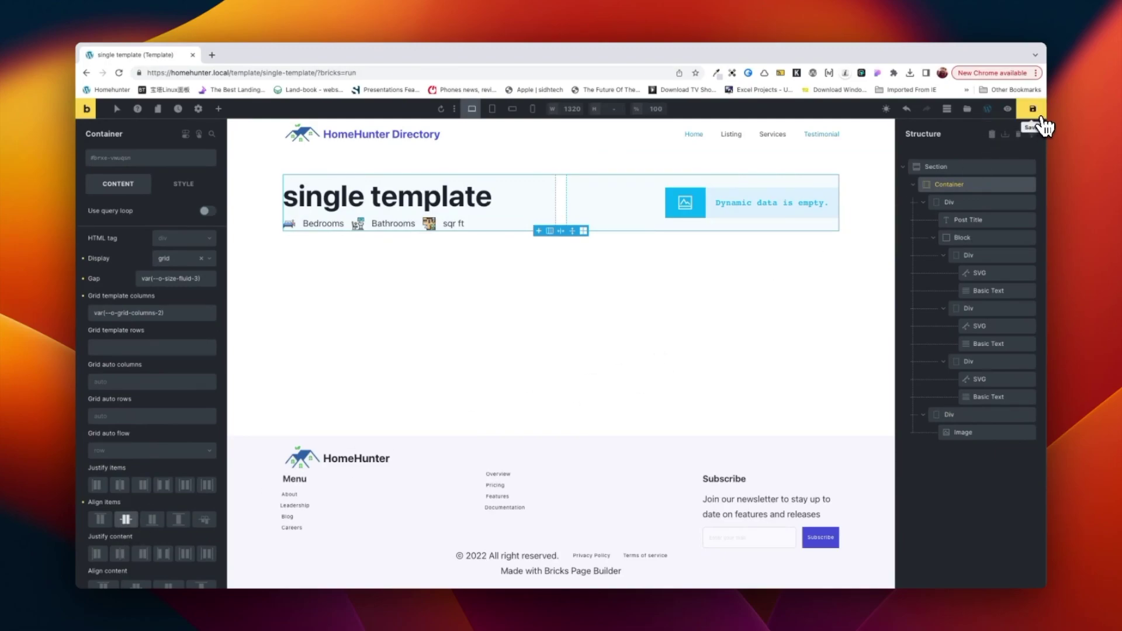
Step: Add a Post Content element to the left column below the room details
click(969, 203)
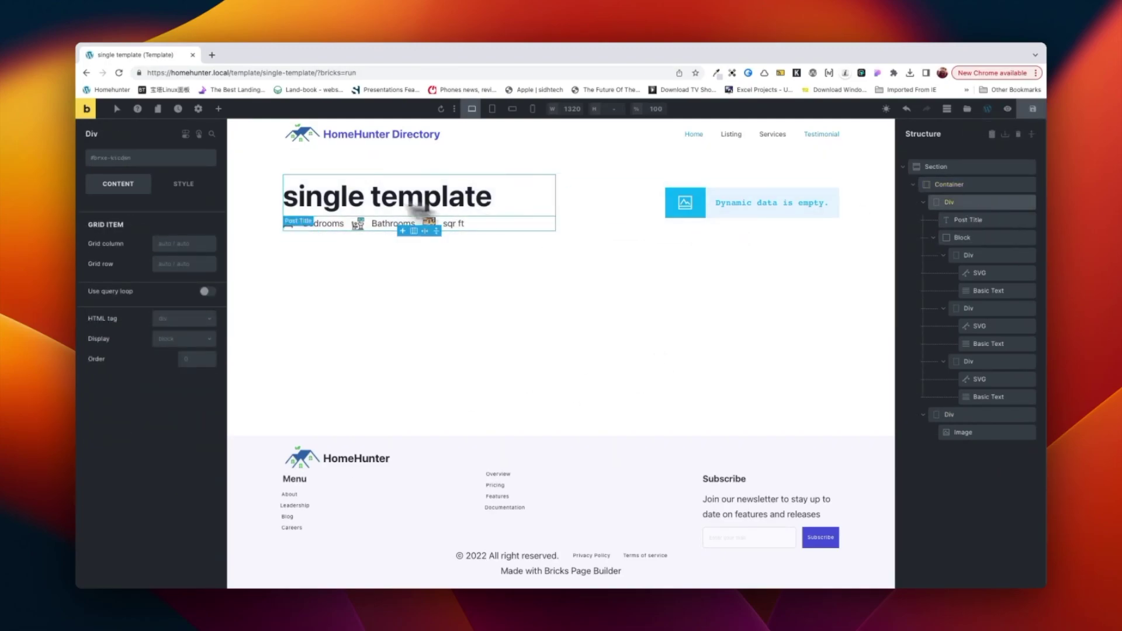
click(222, 111)
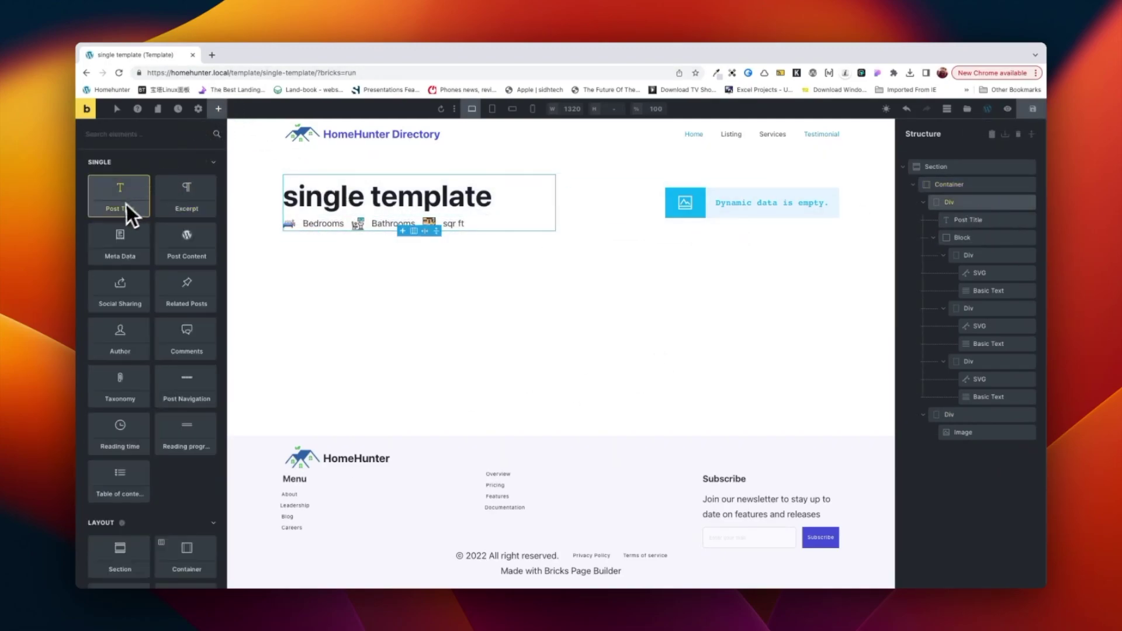
click(193, 250)
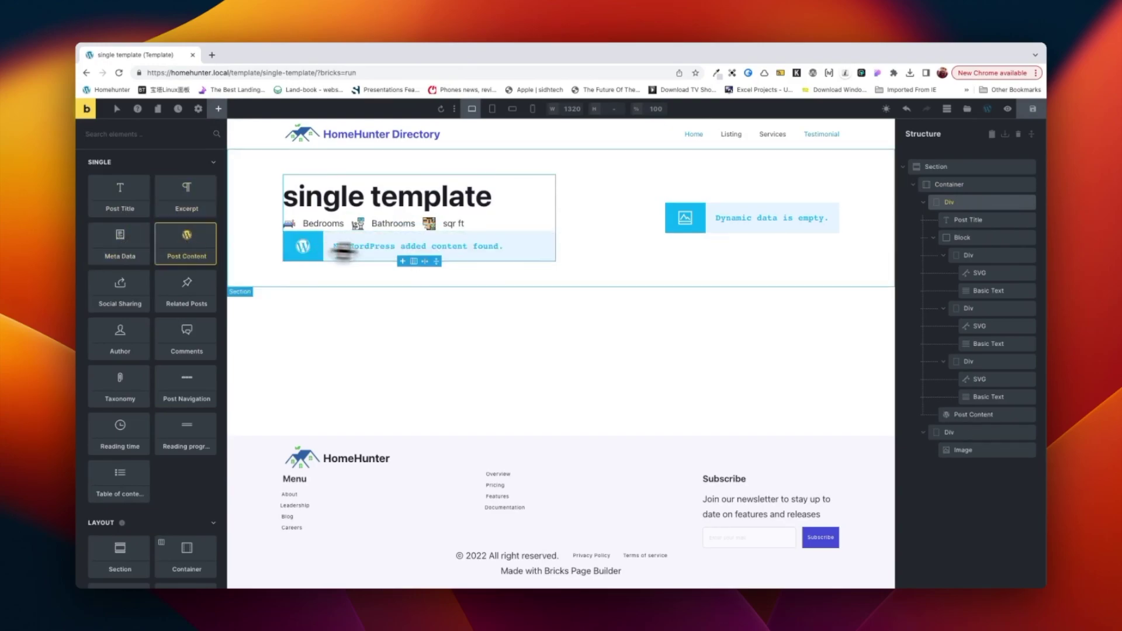
click(493, 177)
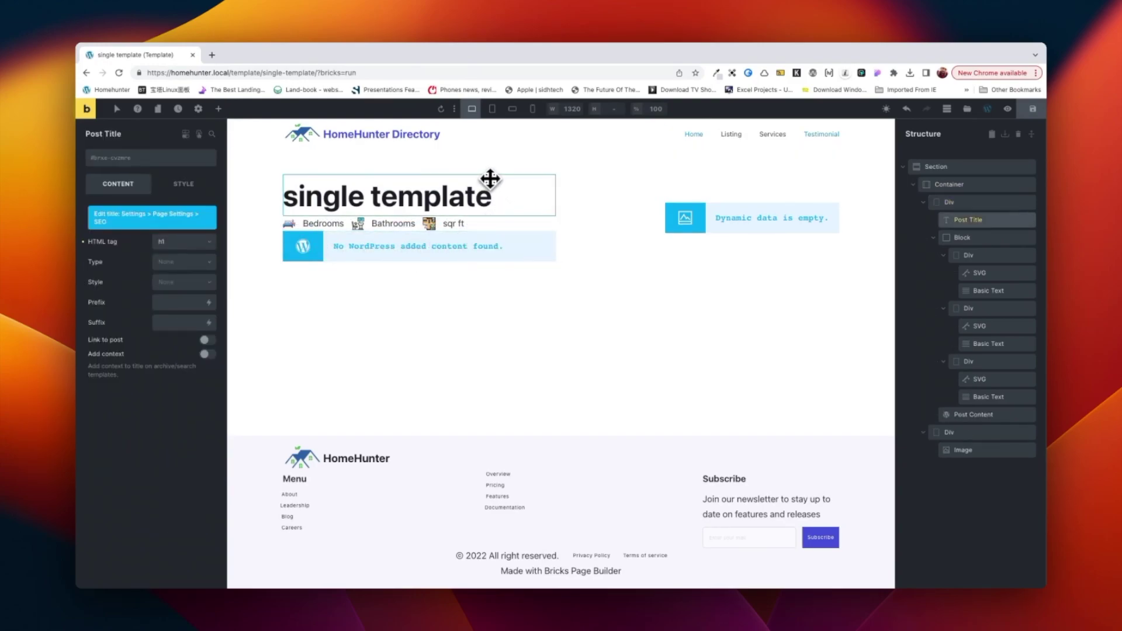
Step: Make the left column a flex column with row gap fluid-3, and save
click(971, 202)
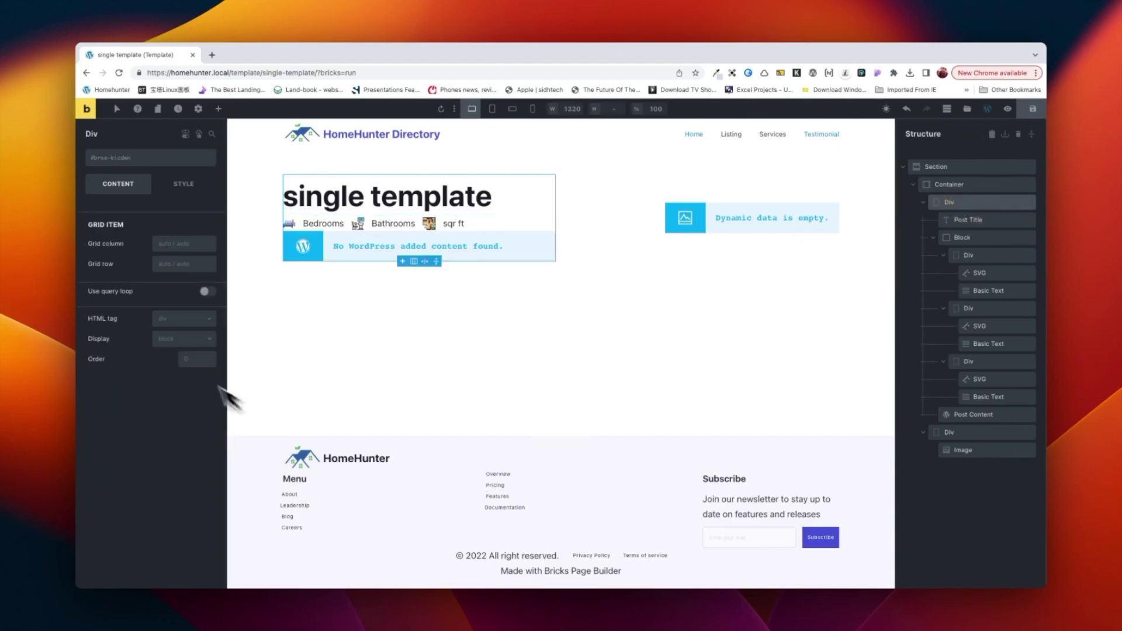
click(174, 328)
click(174, 327)
click(174, 340)
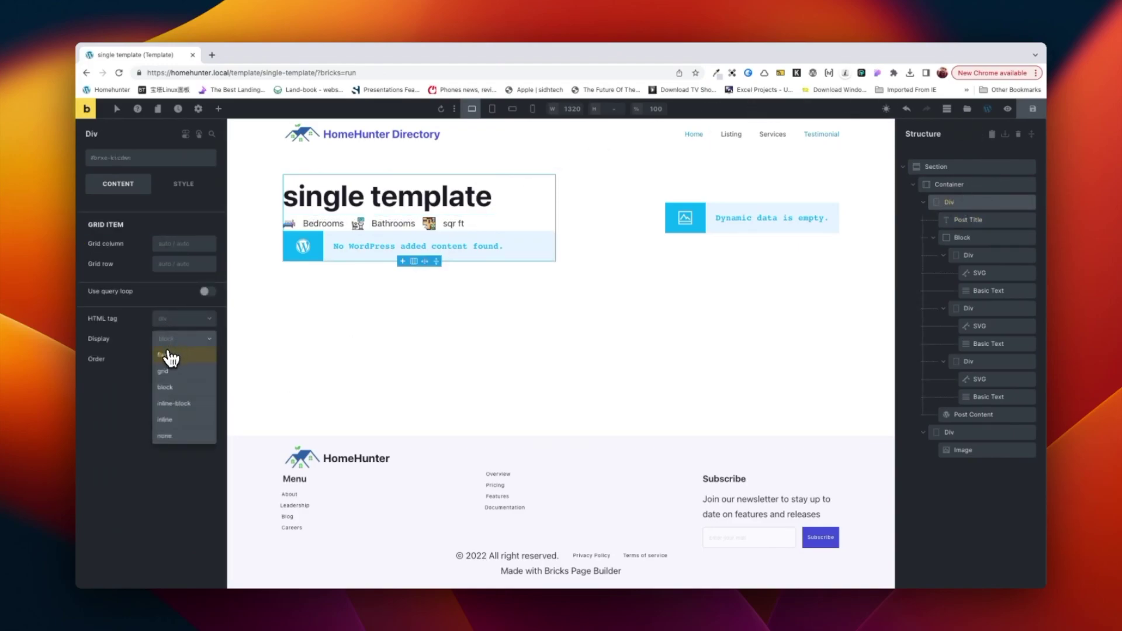
click(170, 355)
click(162, 379)
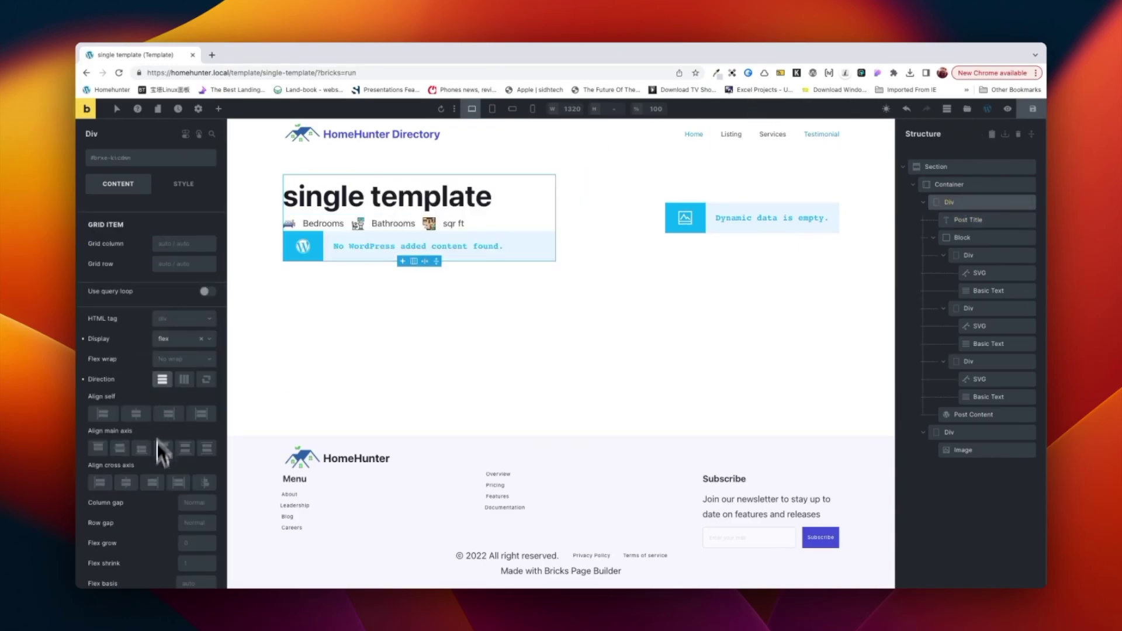
right_click(192, 524)
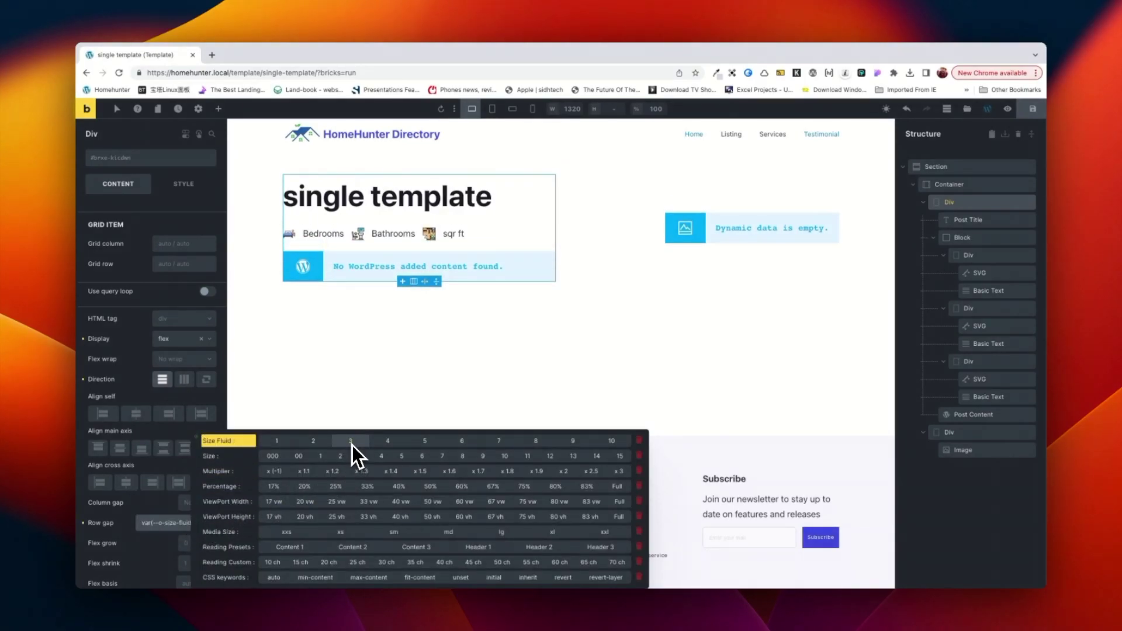
click(350, 442)
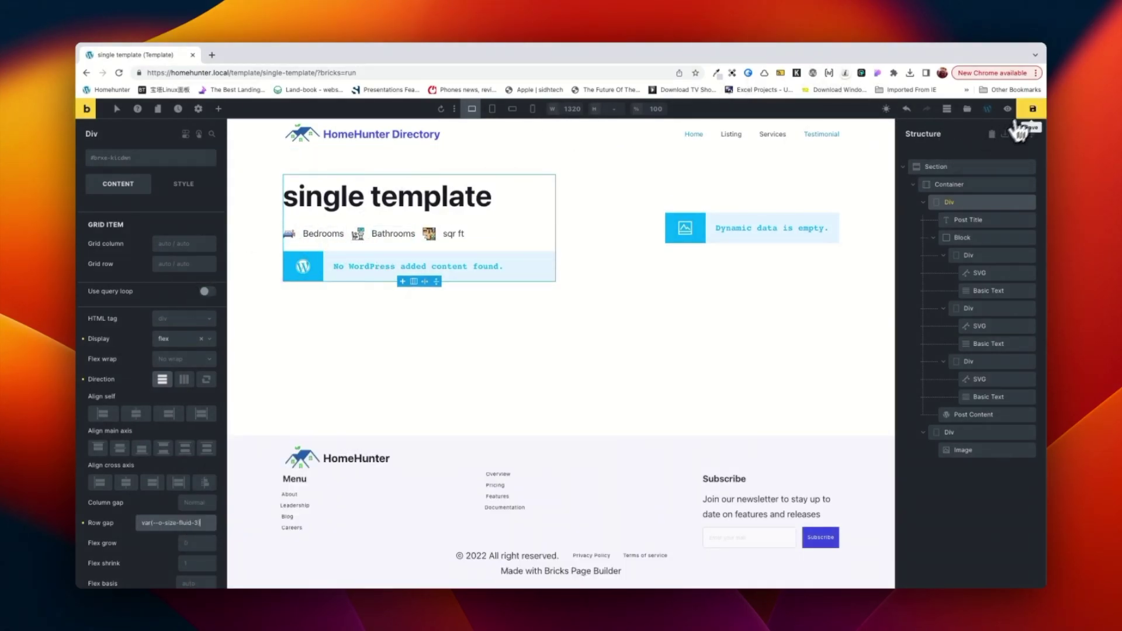
click(1032, 110)
Step: Add a template condition of type Post type set to houses
click(197, 116)
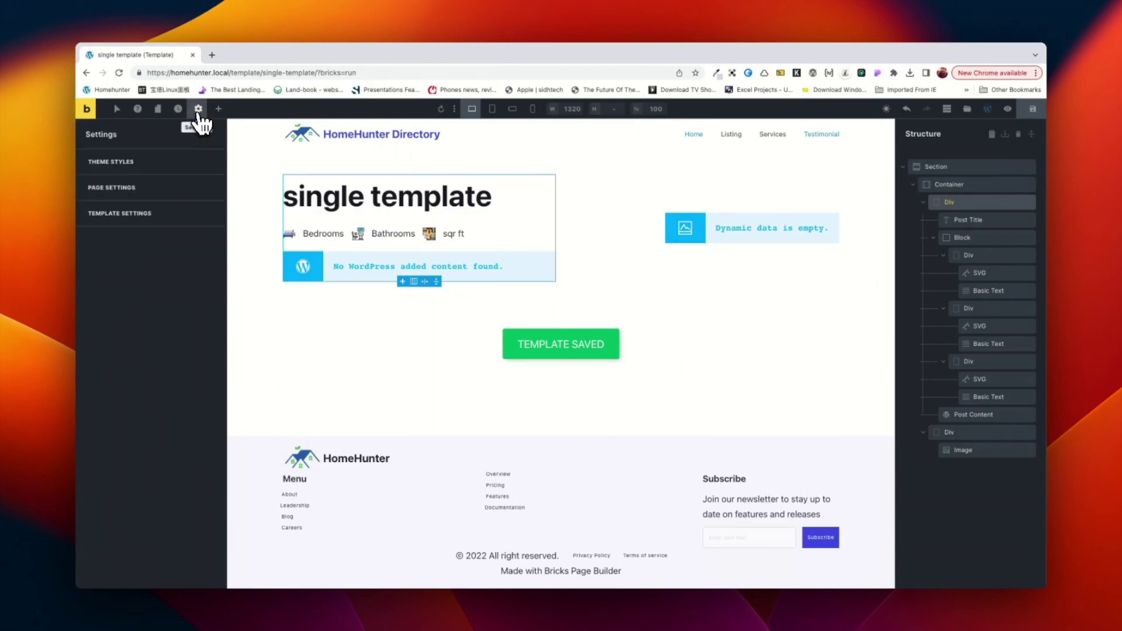
click(159, 207)
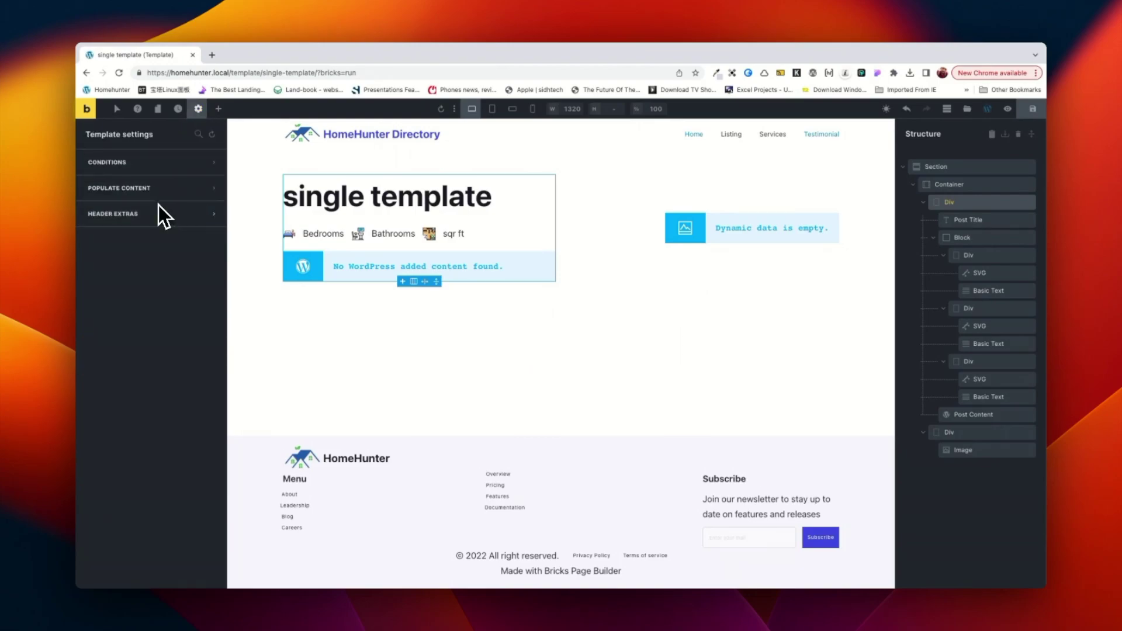
click(156, 168)
click(153, 220)
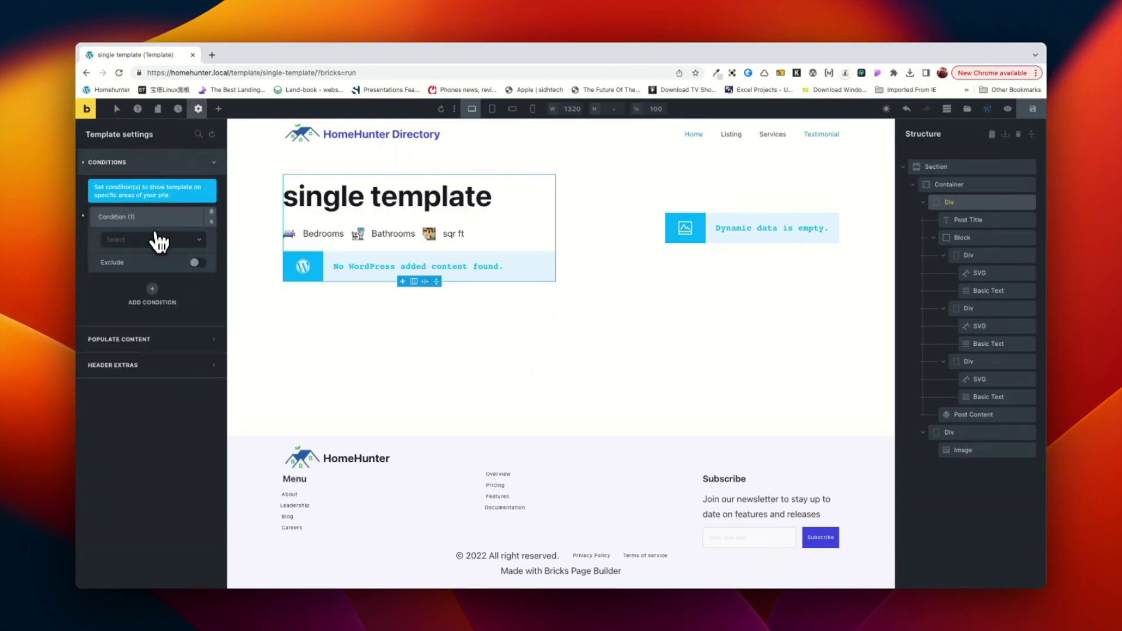
click(158, 240)
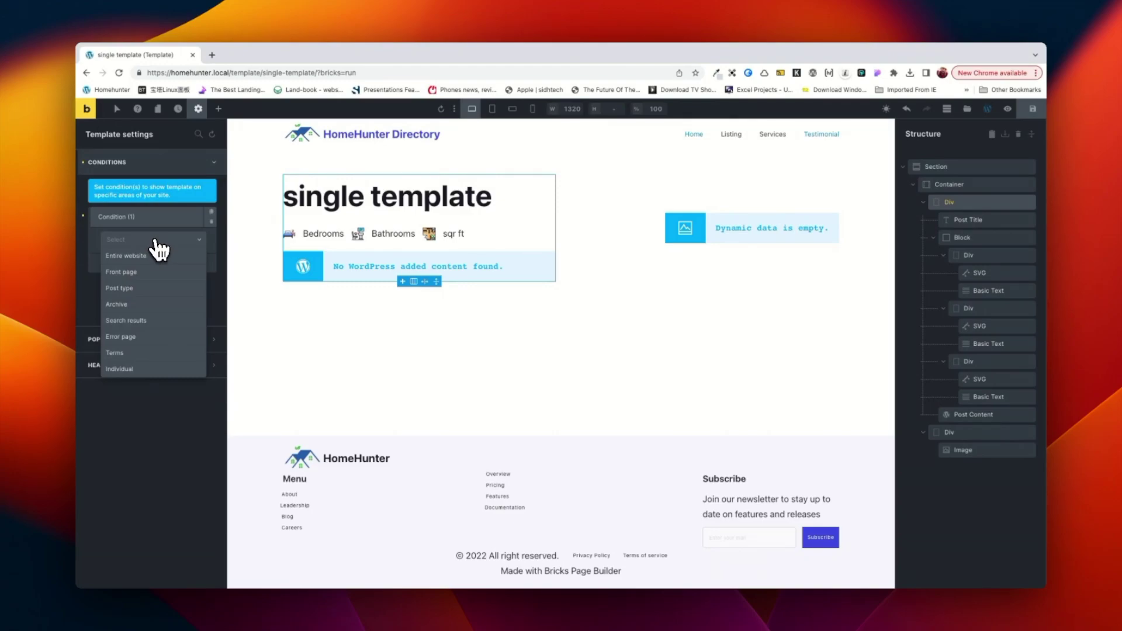
click(120, 288)
click(142, 280)
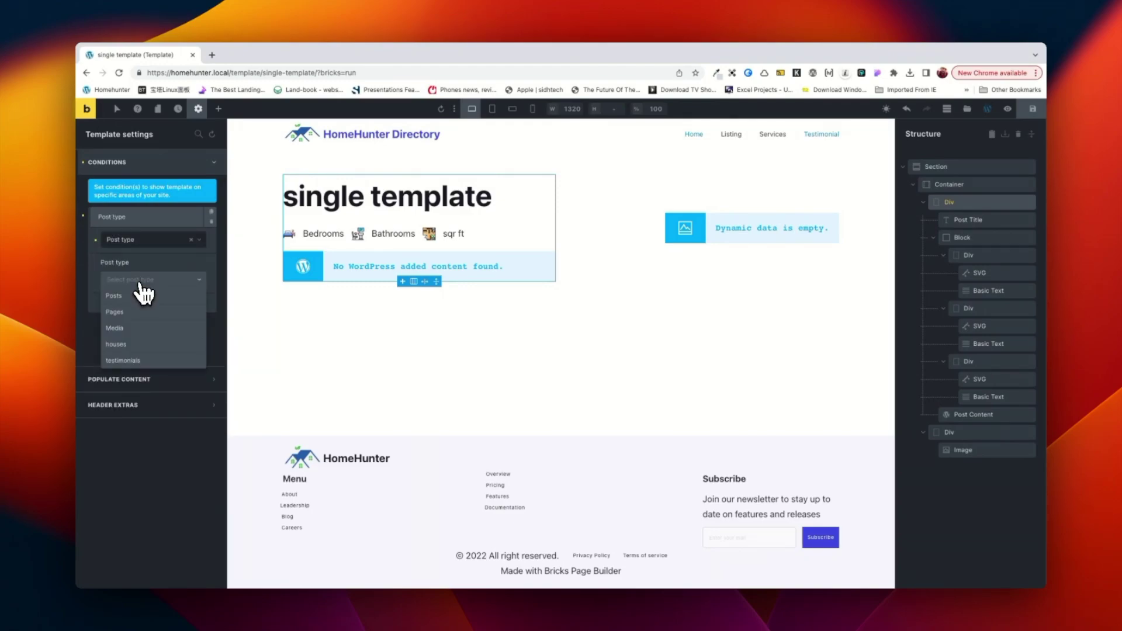
click(138, 344)
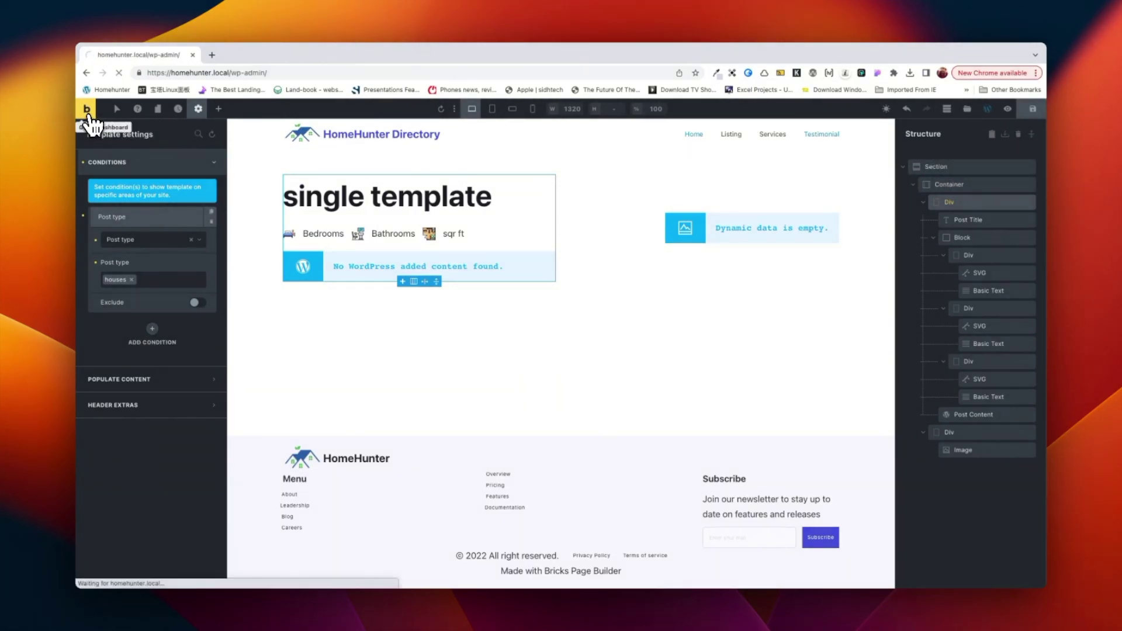
Step: Return to the dashboard and re-save the Permalinks settings
click(90, 112)
mouse_move(117, 437)
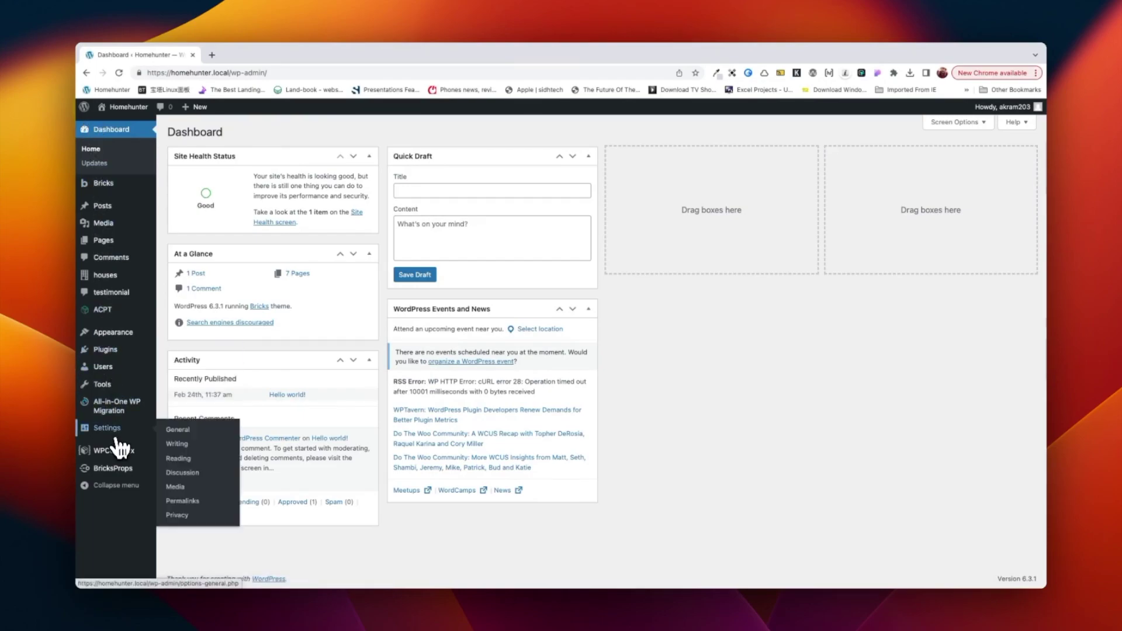
click(184, 500)
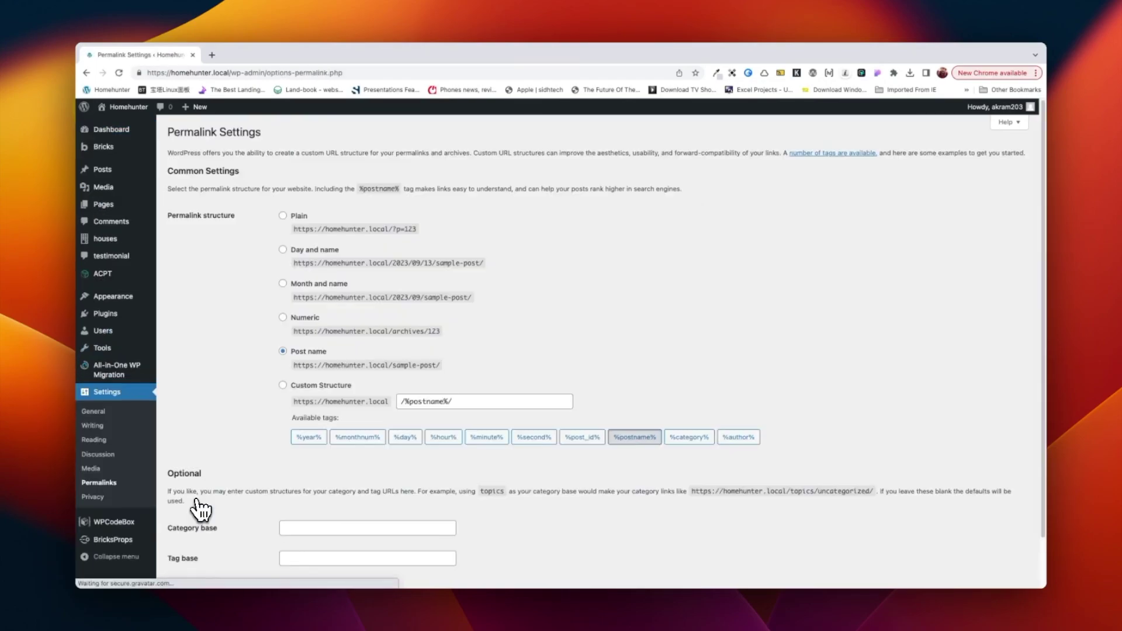
scroll(257, 455, down, 2)
scroll(260, 433, down, 1)
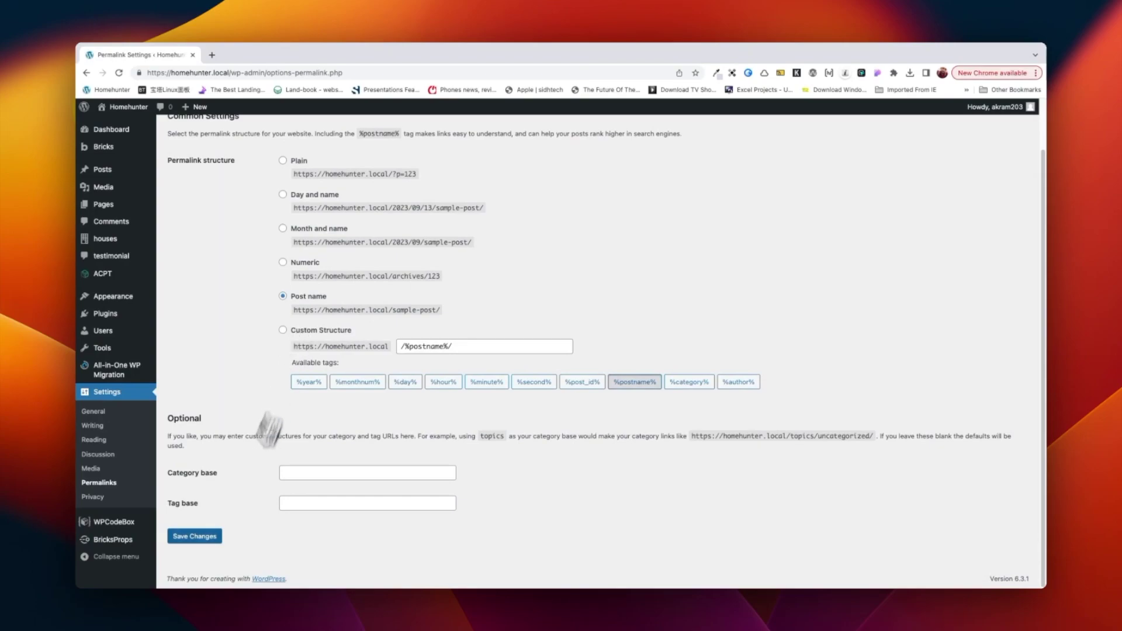
click(198, 536)
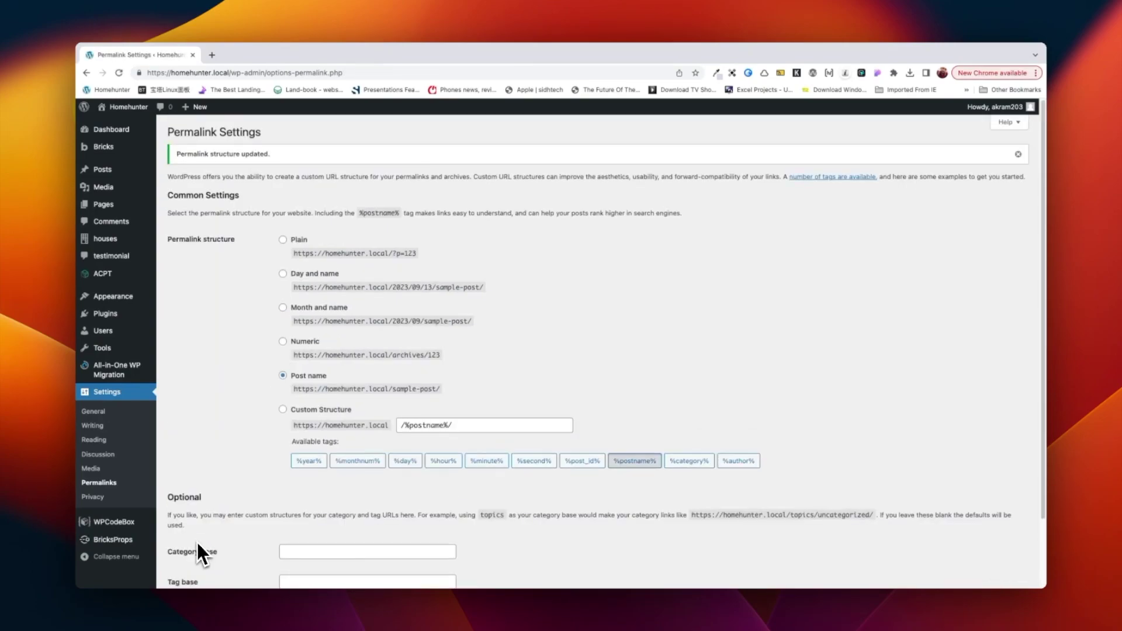
Step: Open the site's front end in a new tab and switch to it
right_click(111, 127)
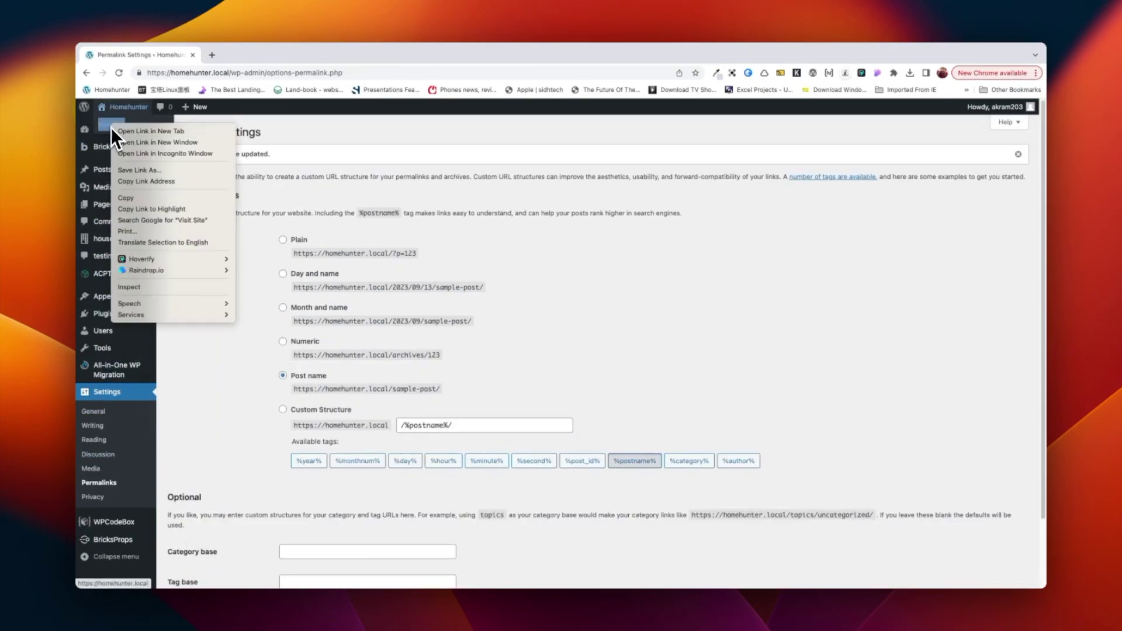
click(132, 135)
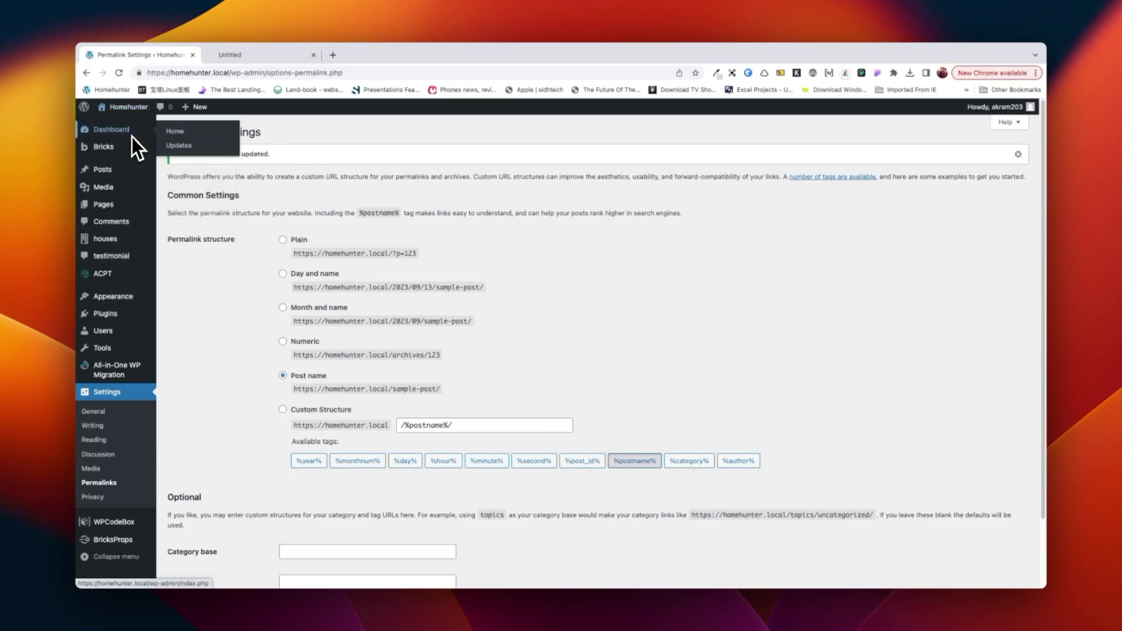
click(239, 59)
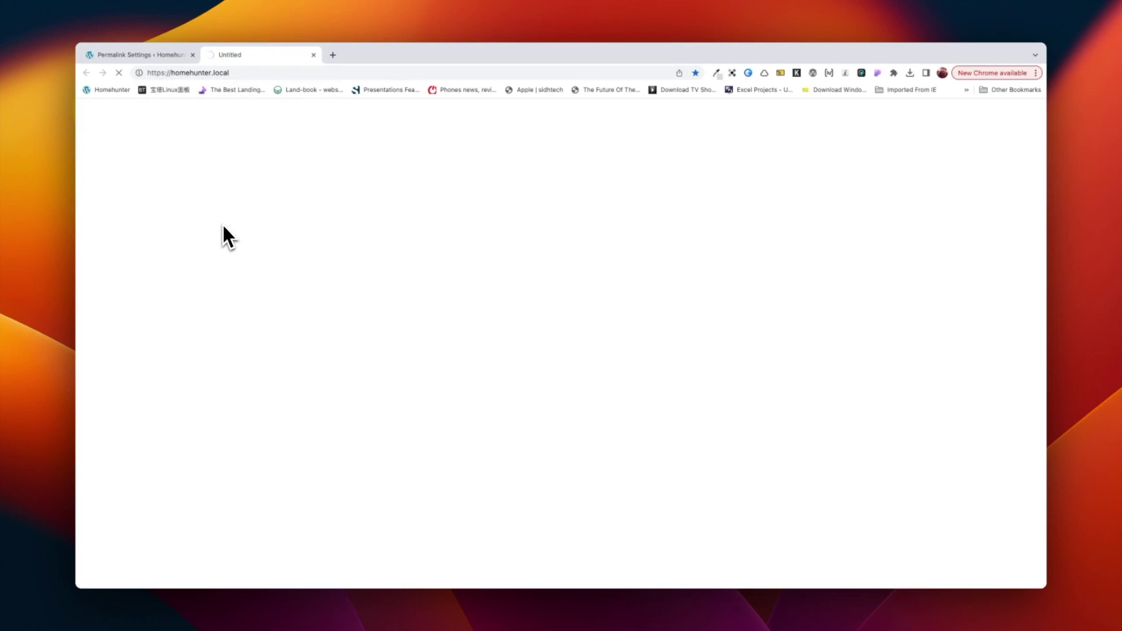
Step: Check the Cedar Haven listing, go back, then open the Mountain Retreat listing page
scroll(336, 409, down, 5)
click(335, 407)
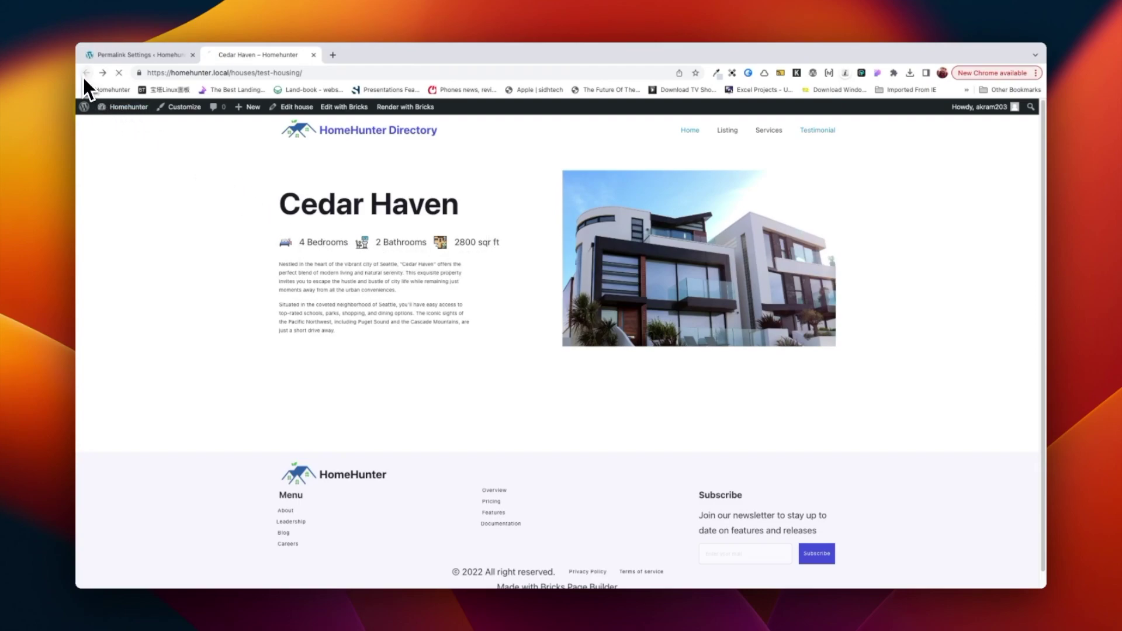
key(super+bracketleft)
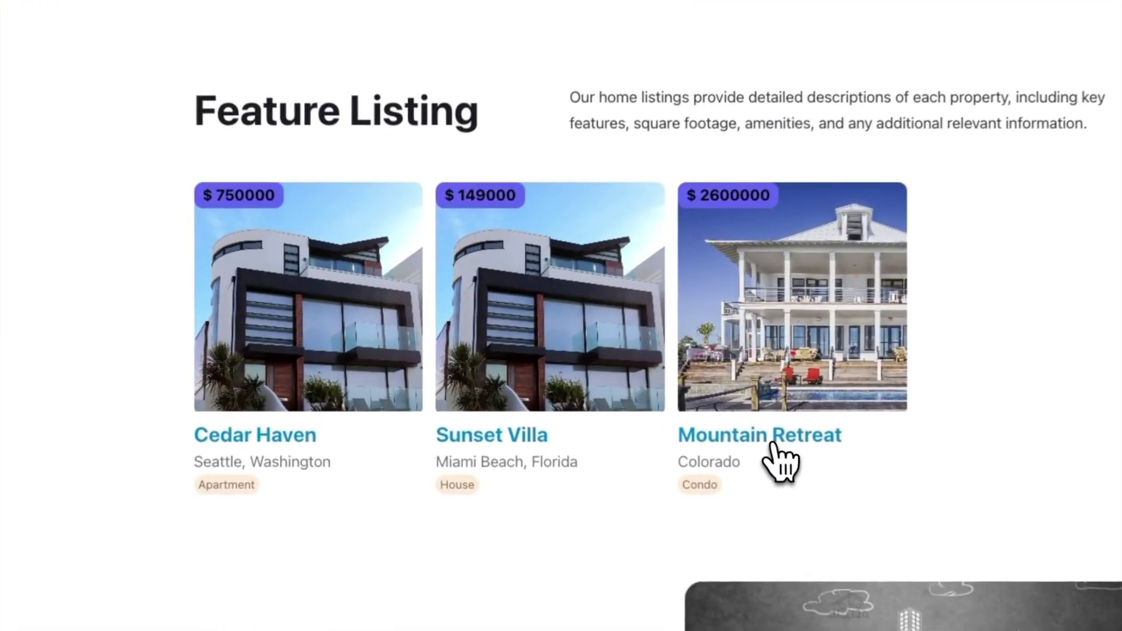
click(774, 445)
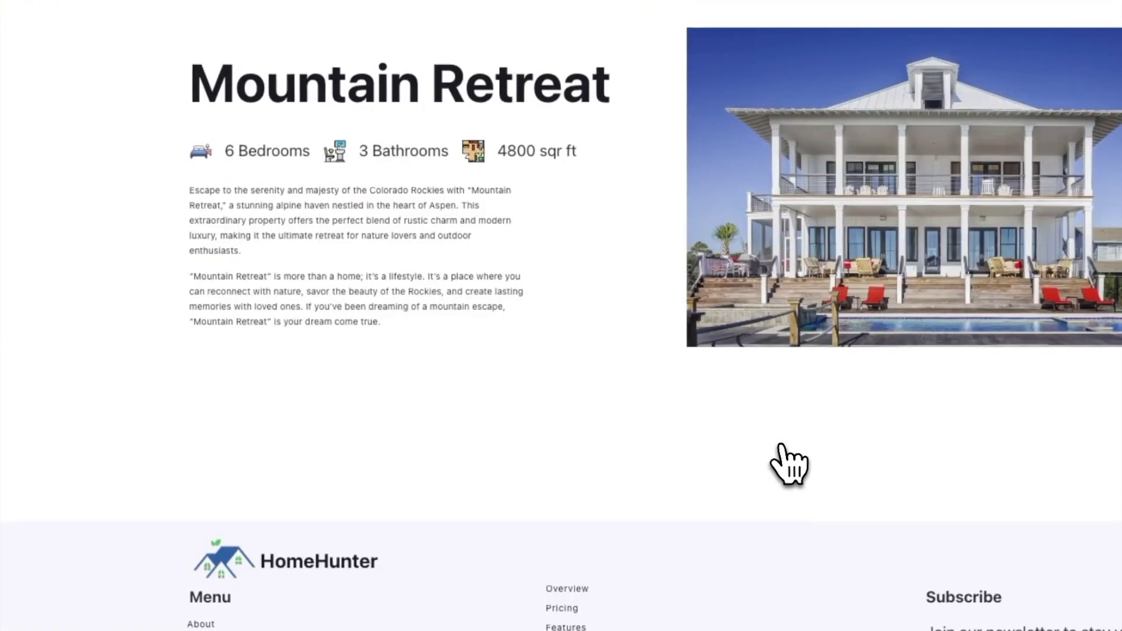